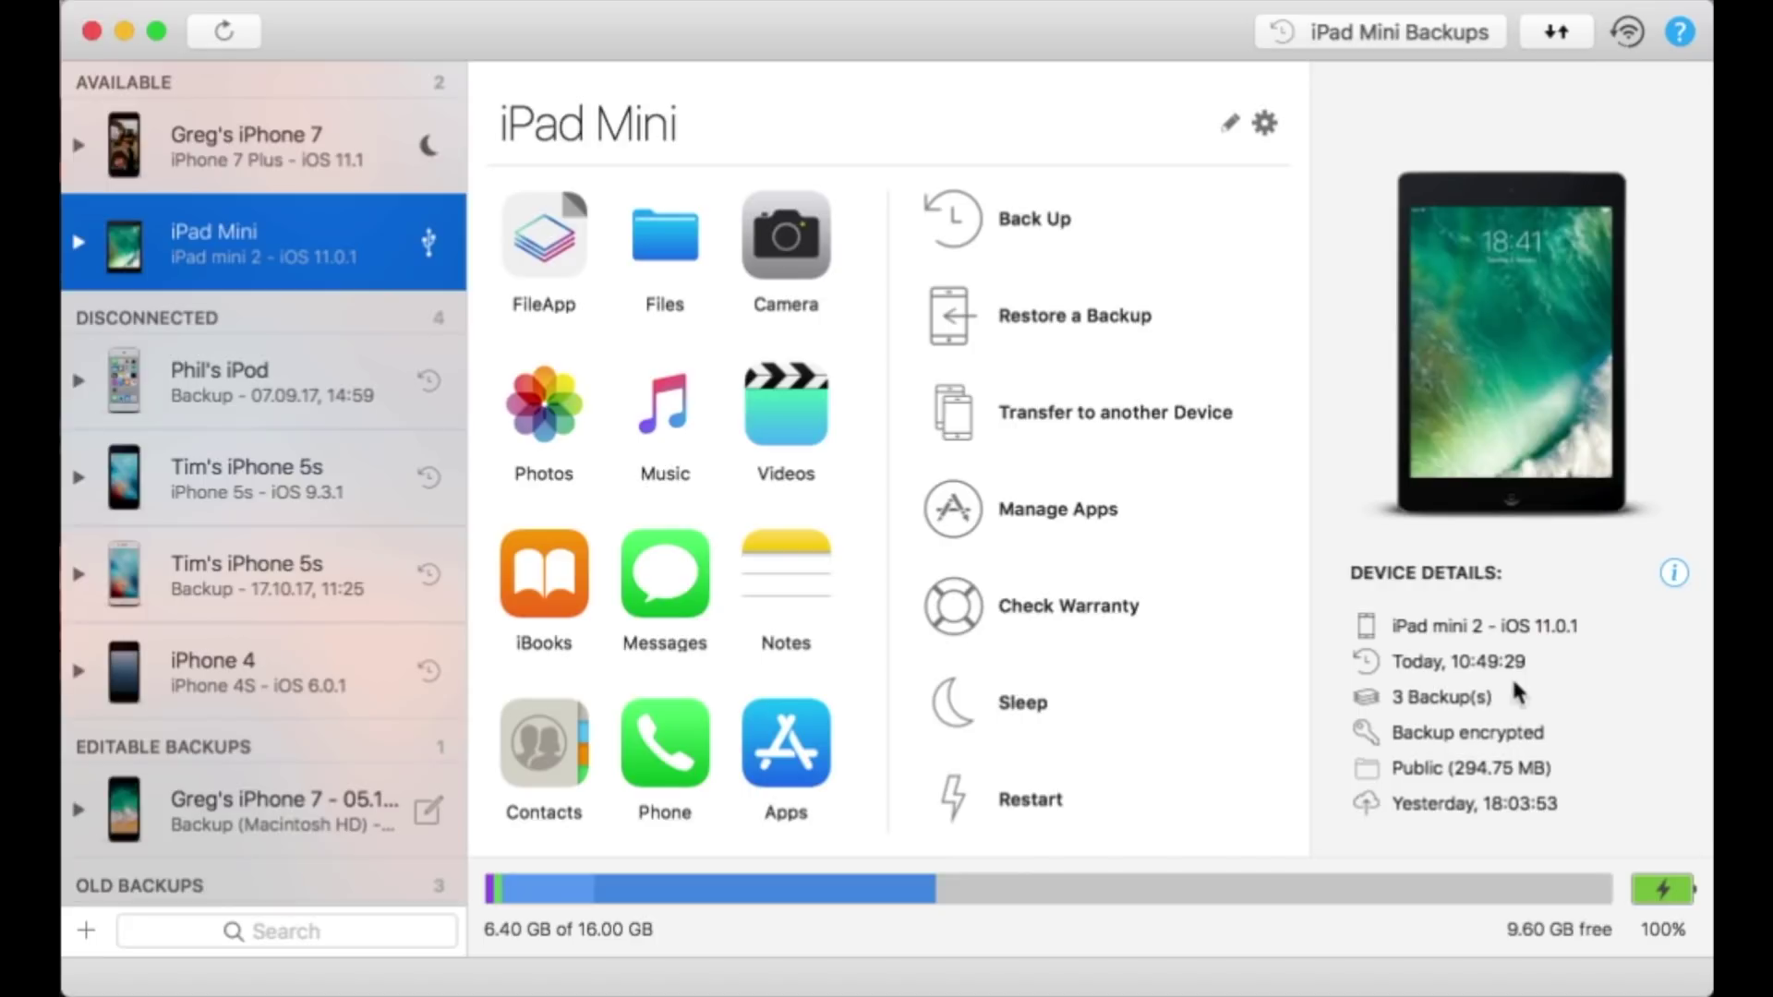
- List the 10 apps on the iPad Mini, with their sizes, in Manage Apps' Device view
click(1121, 519)
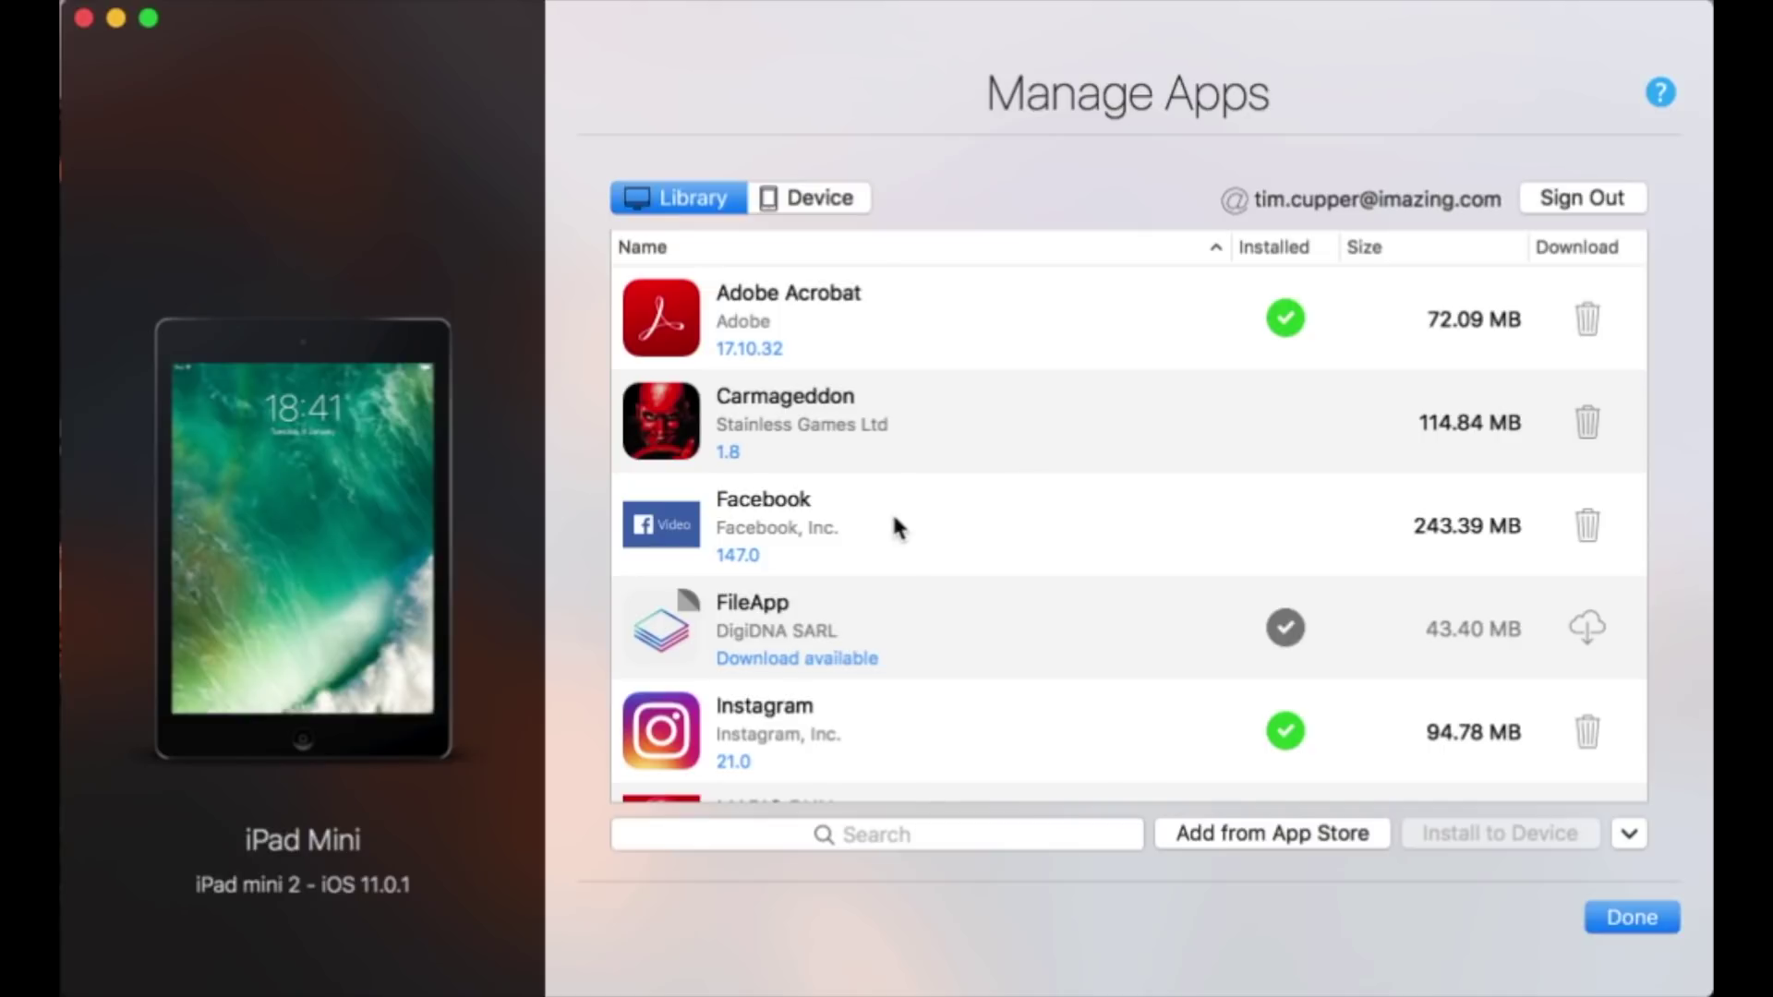
click(826, 199)
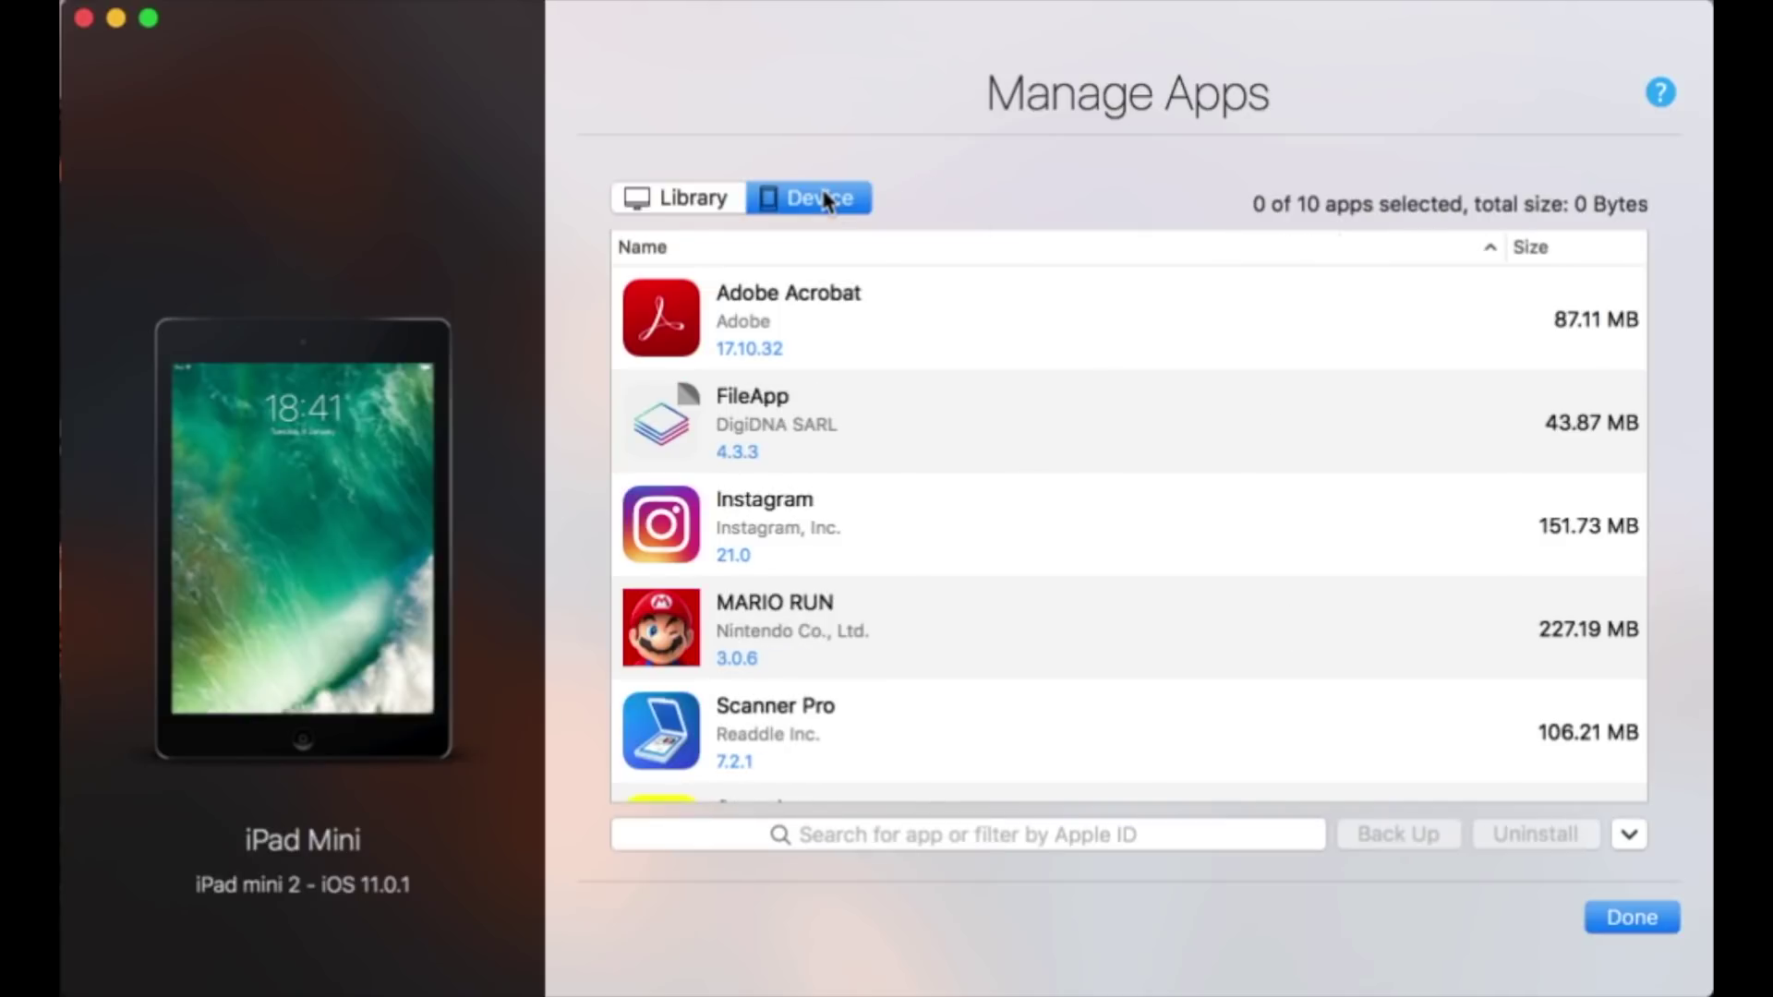
scroll(1048, 579, down, 5)
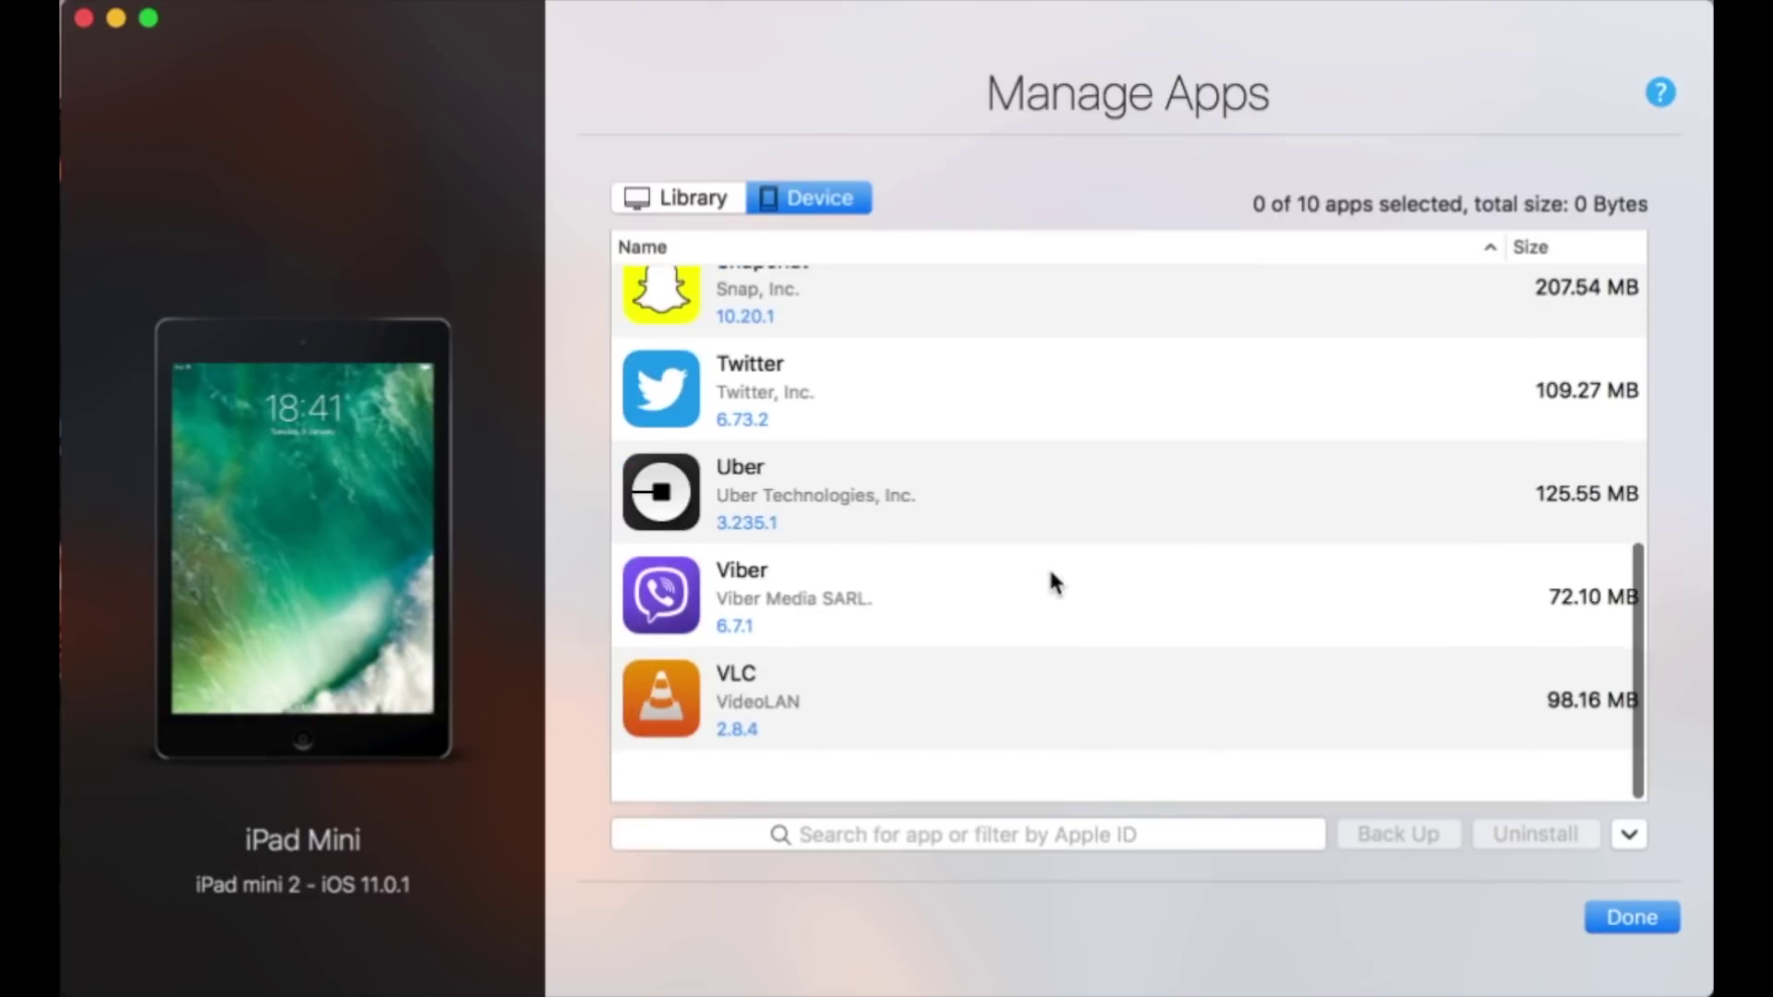
scroll(1052, 582, up, 6)
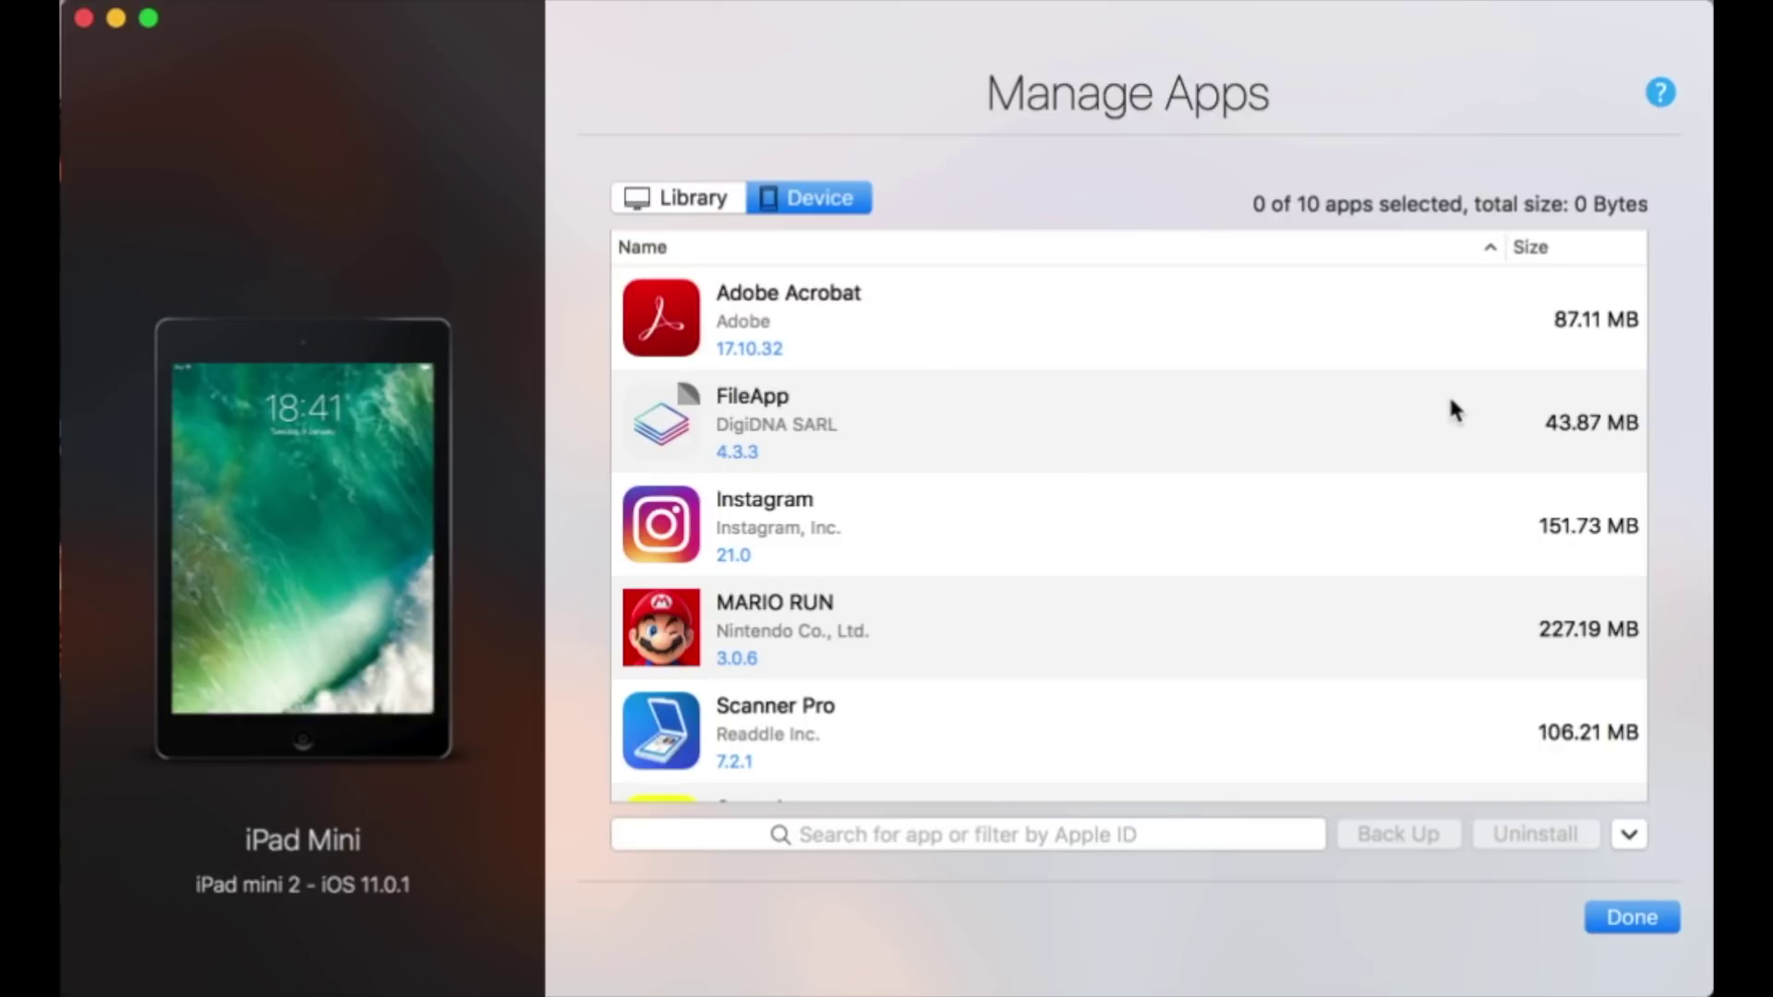
- Sort the device's apps largest first and select MARIO RUN, Instagram and VLC
click(1580, 247)
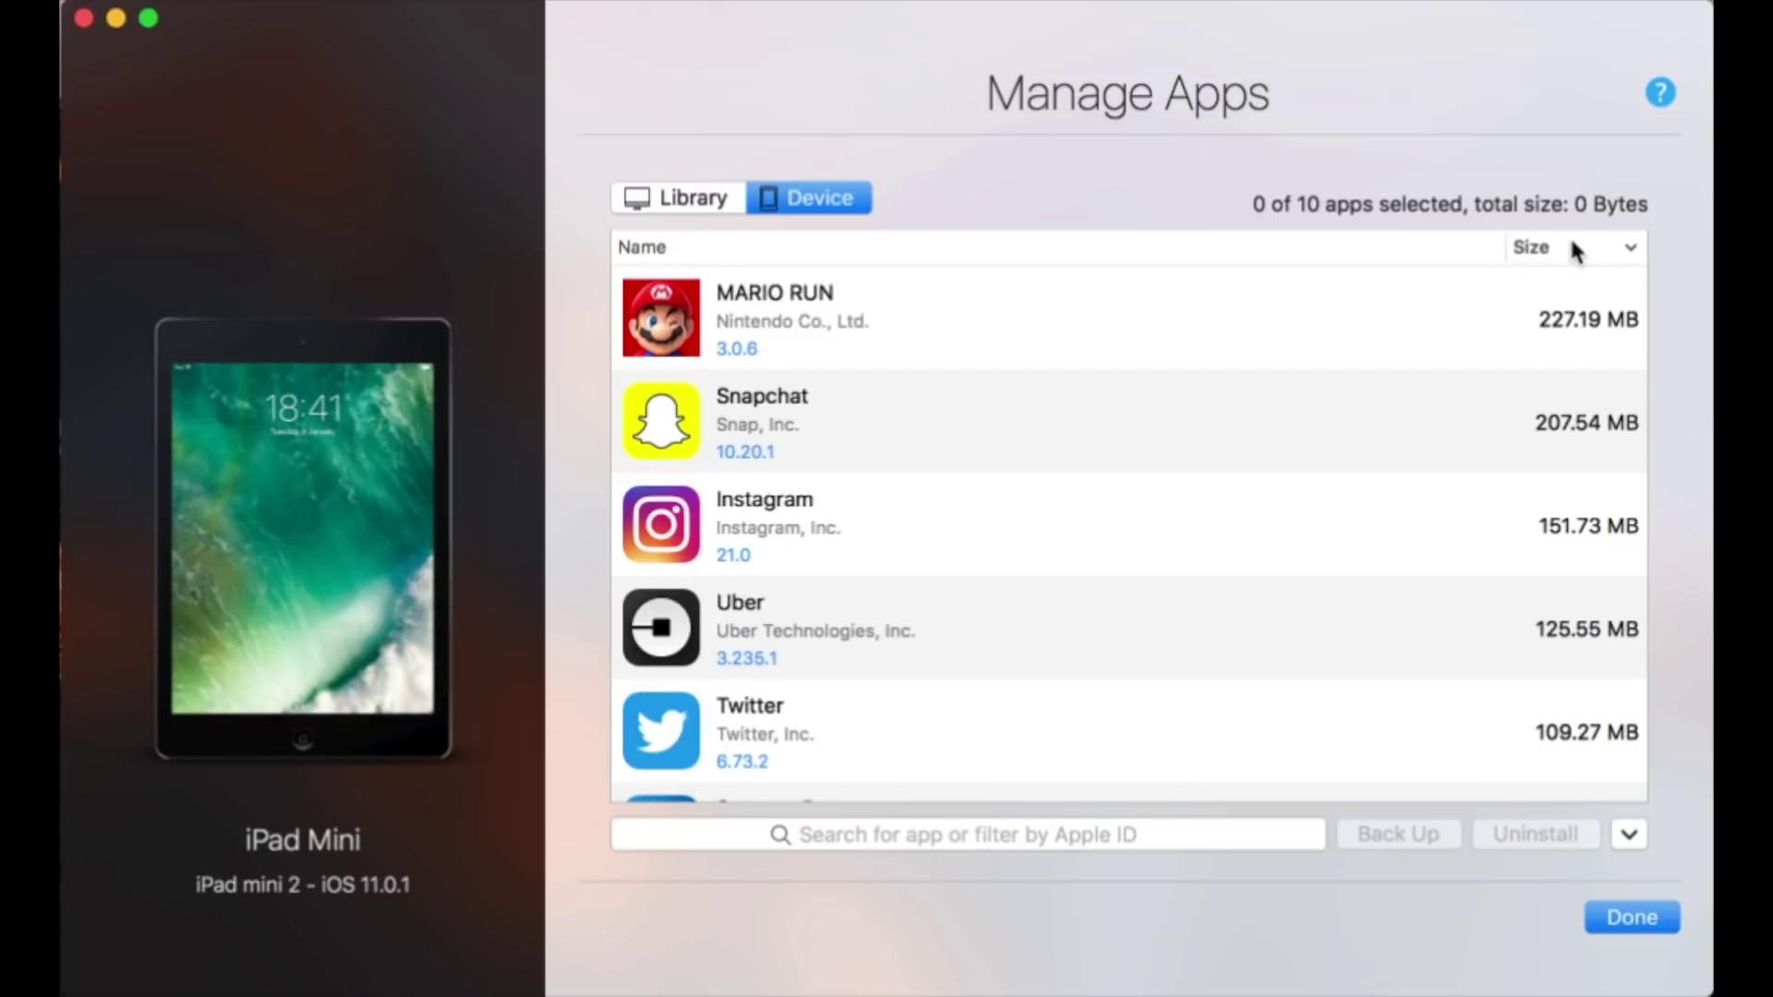
click(1321, 313)
super+click(875, 552)
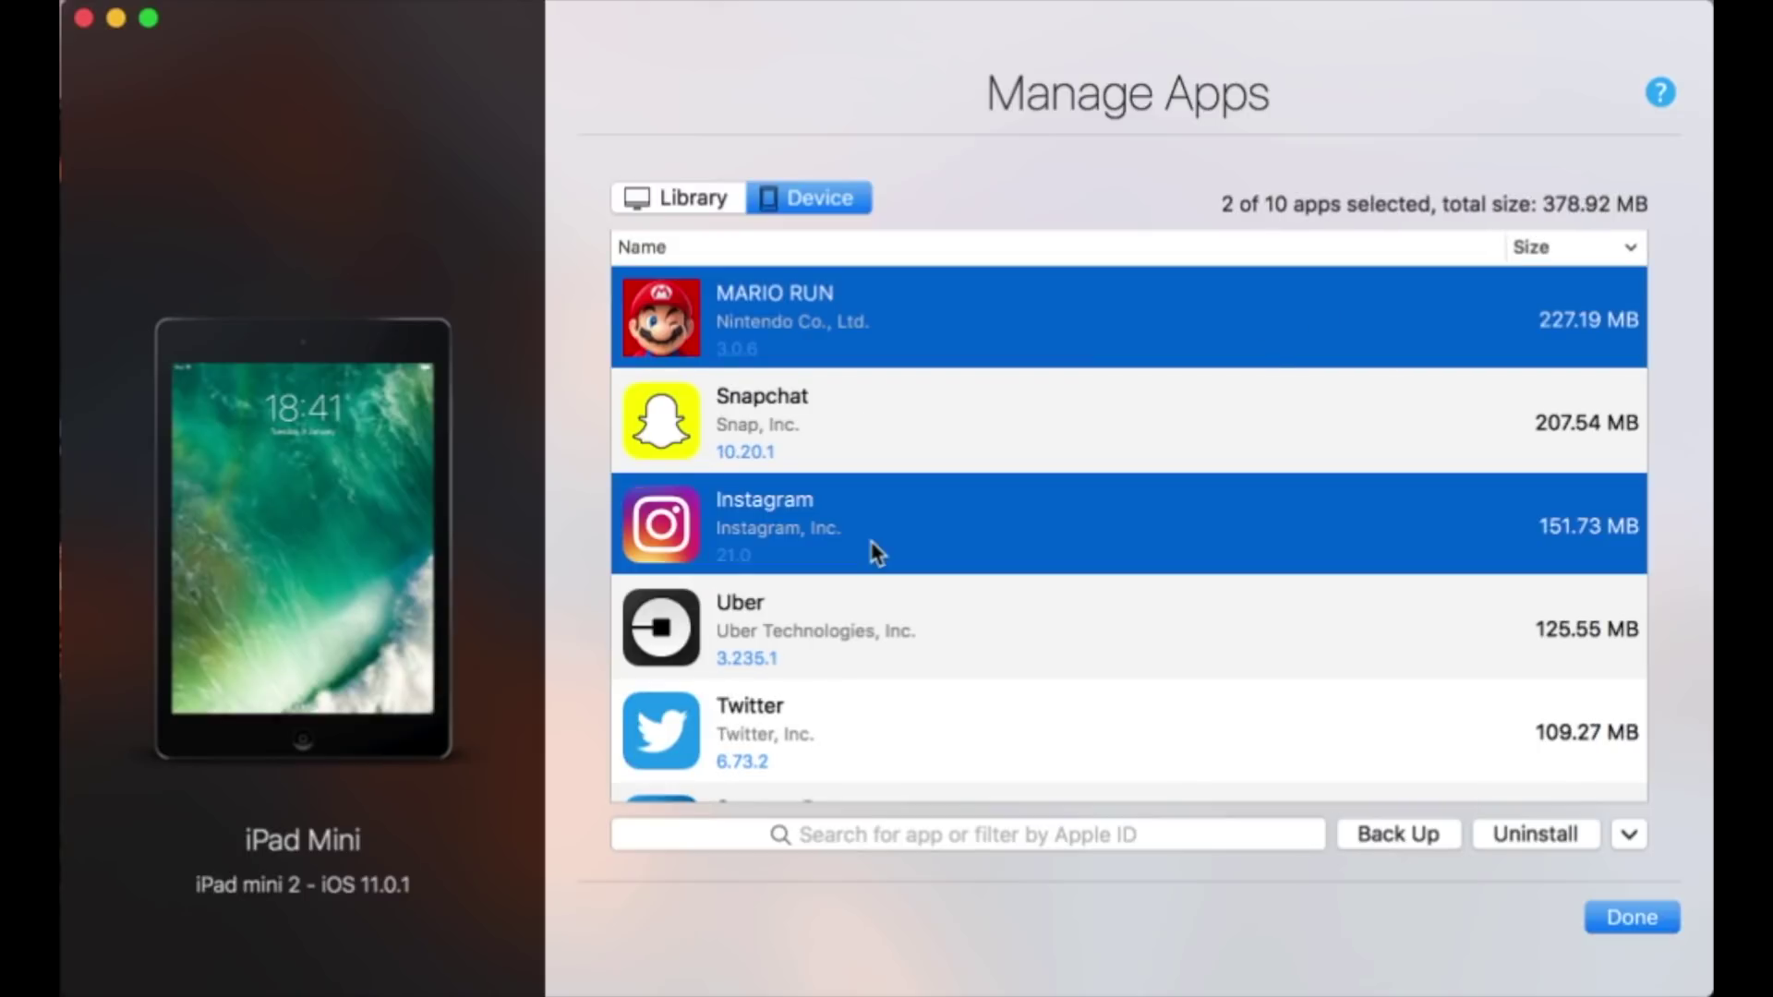
scroll(1017, 599, down, 4)
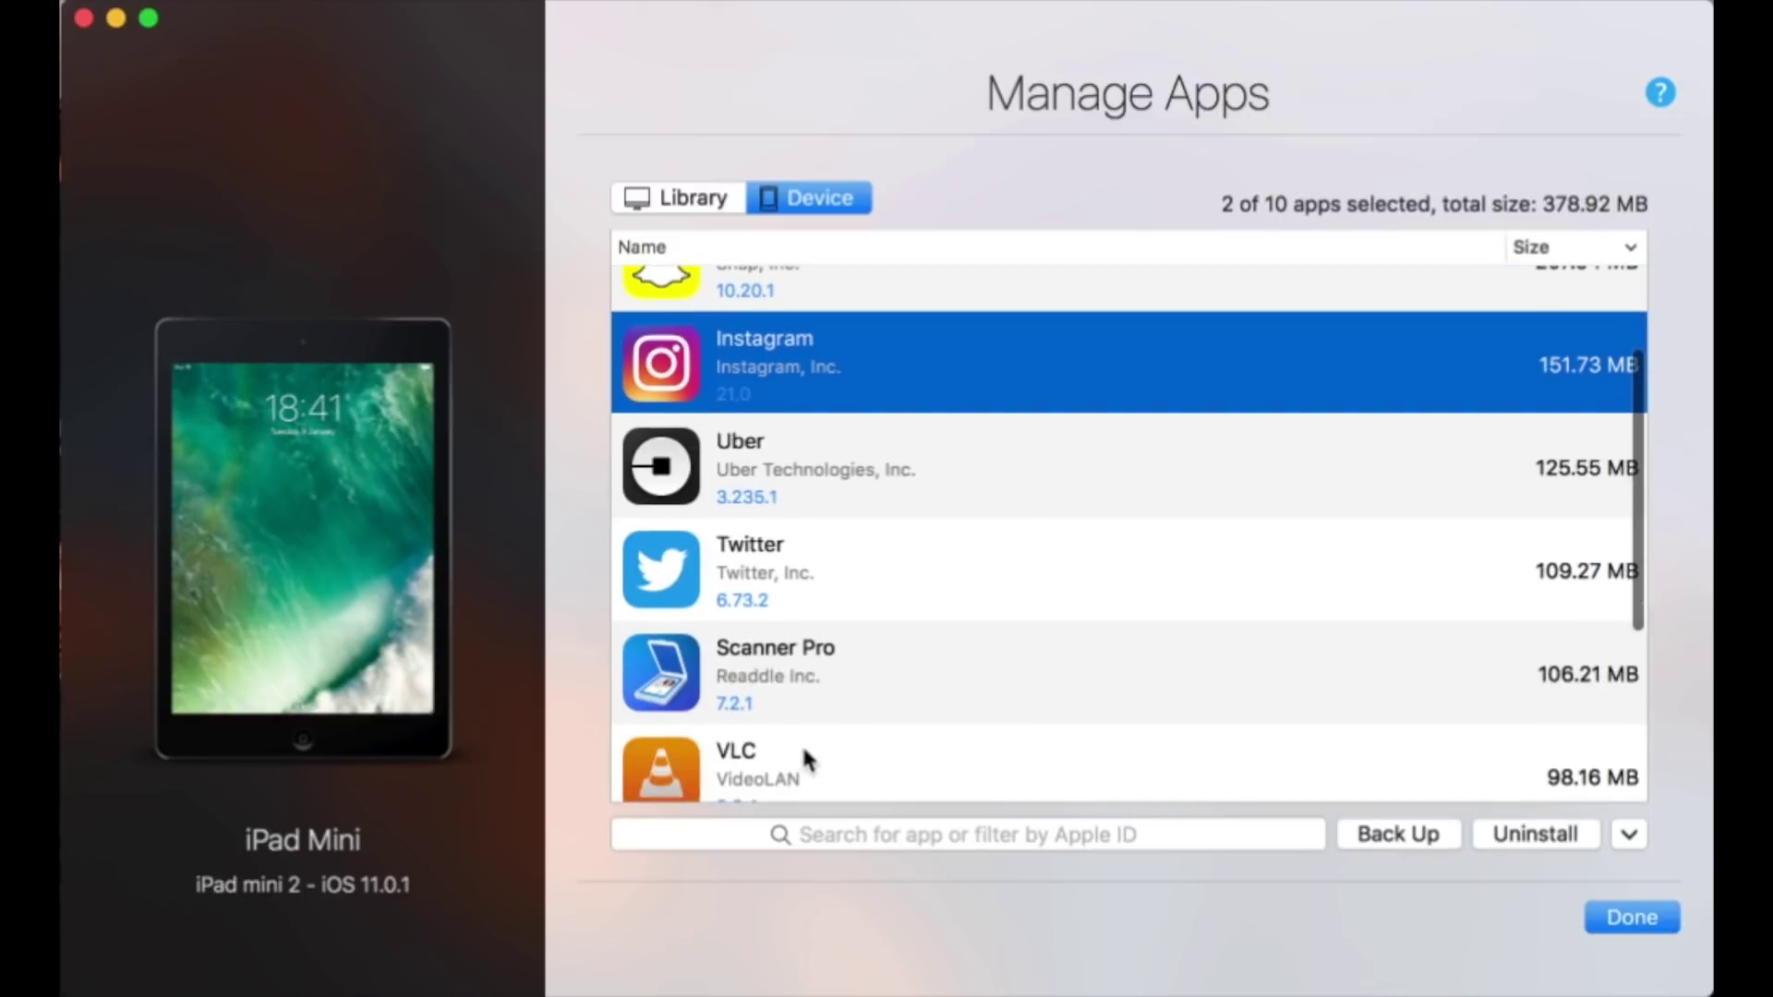
super+click(803, 750)
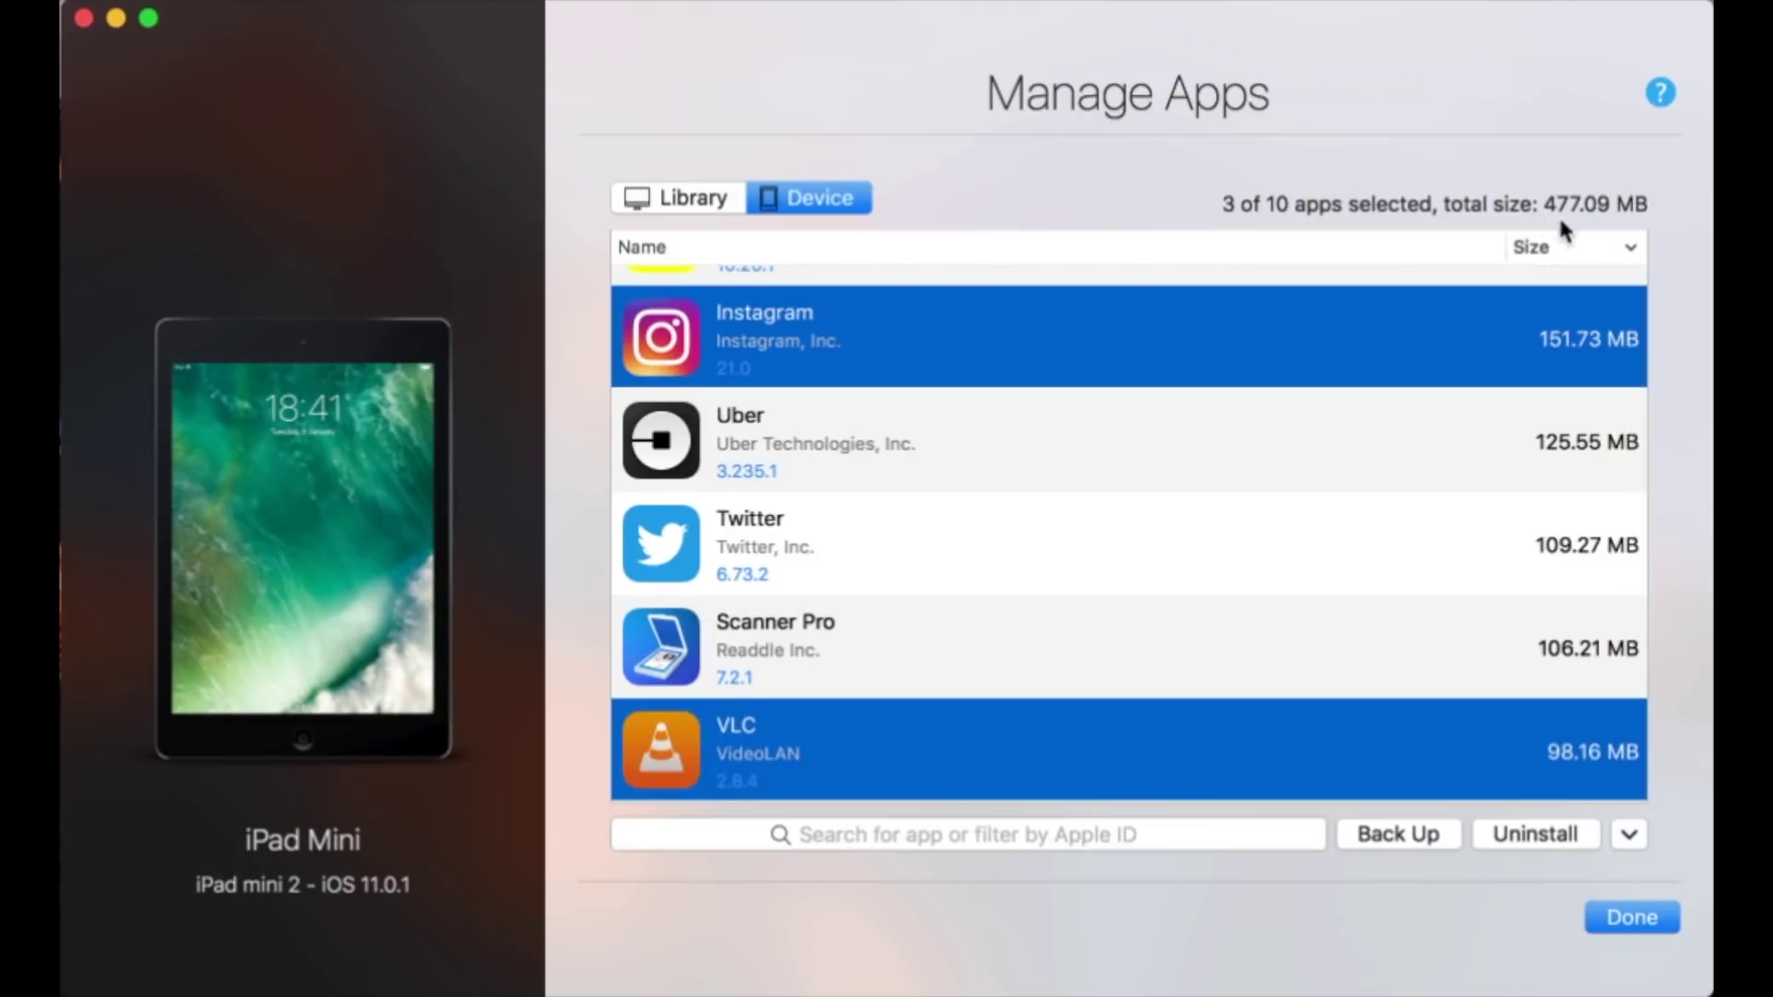
- Cancel the uninstall of the selected apps and return to the app library list
click(1514, 835)
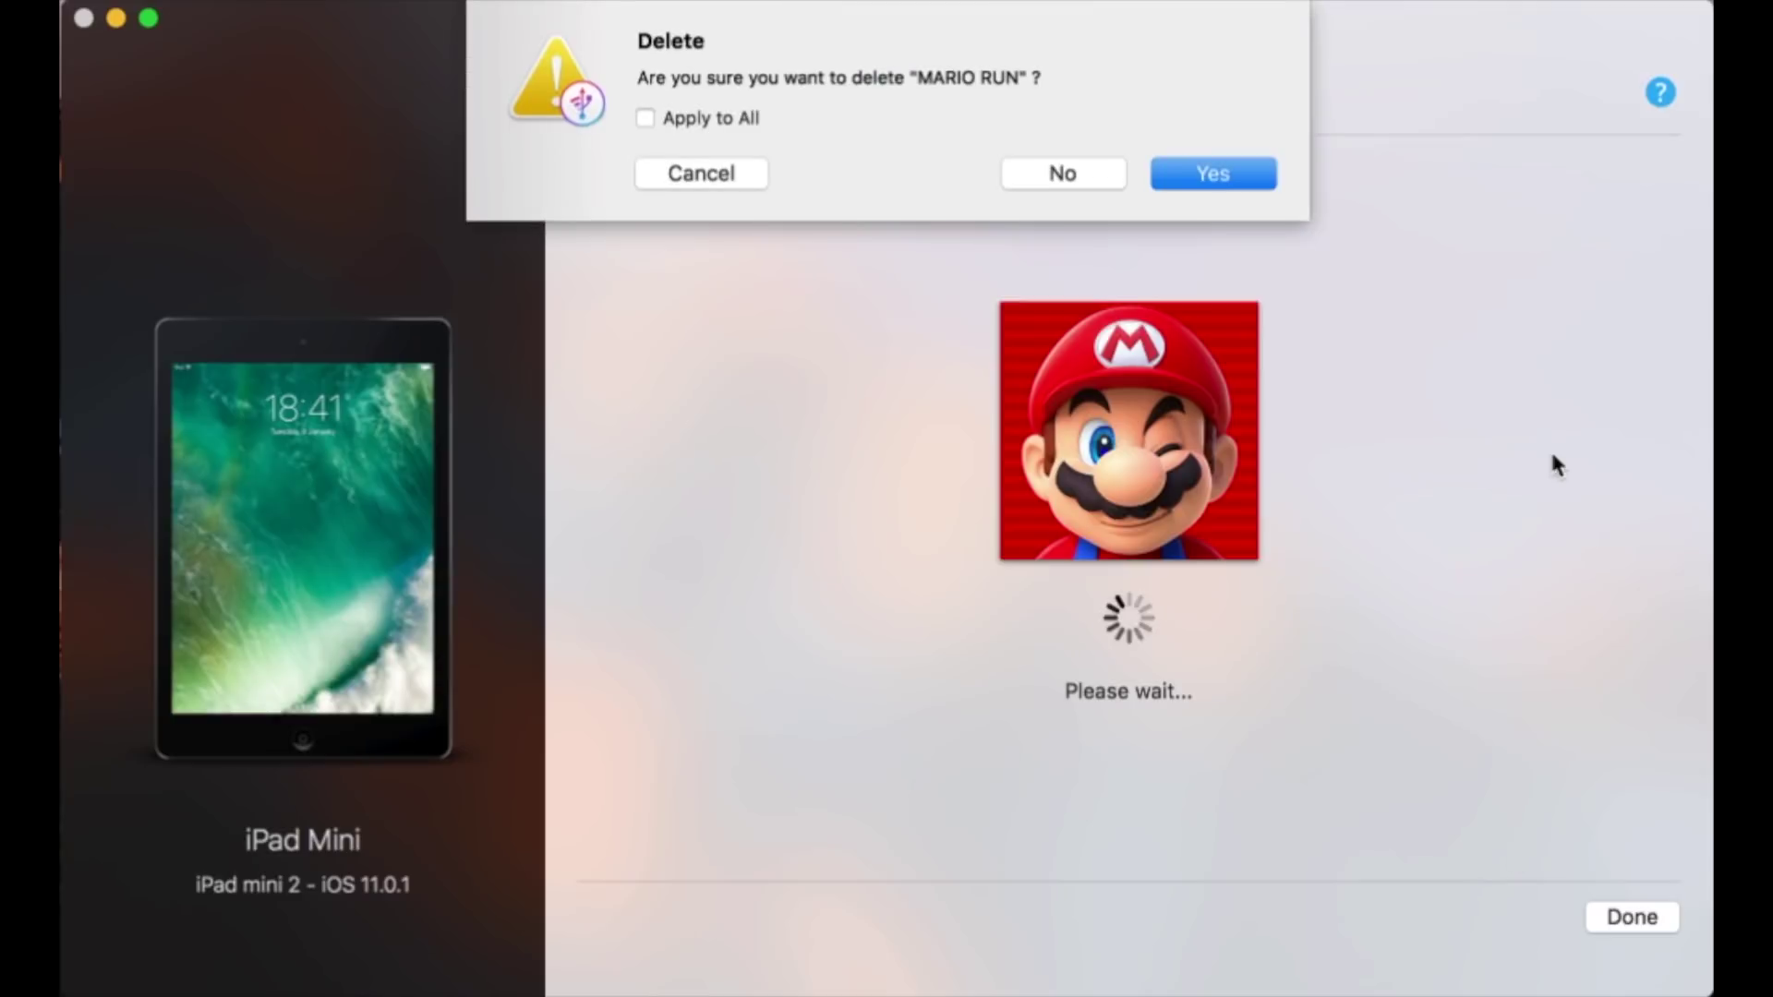
click(701, 175)
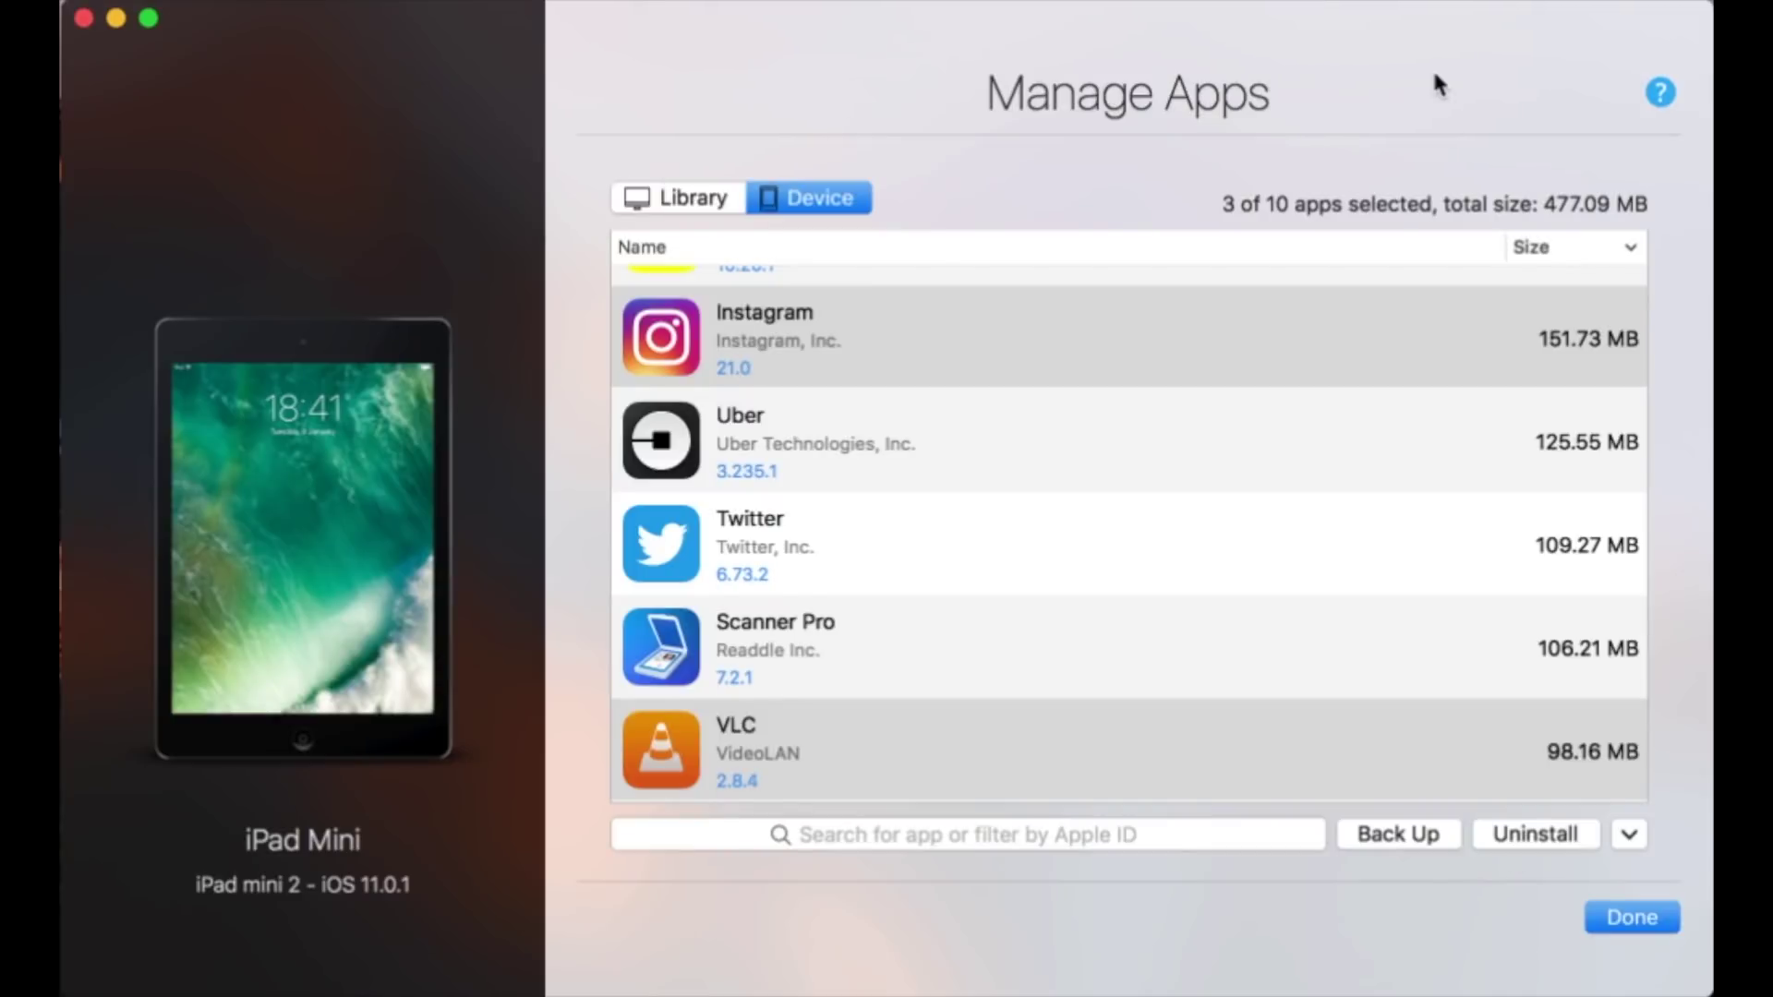
click(666, 205)
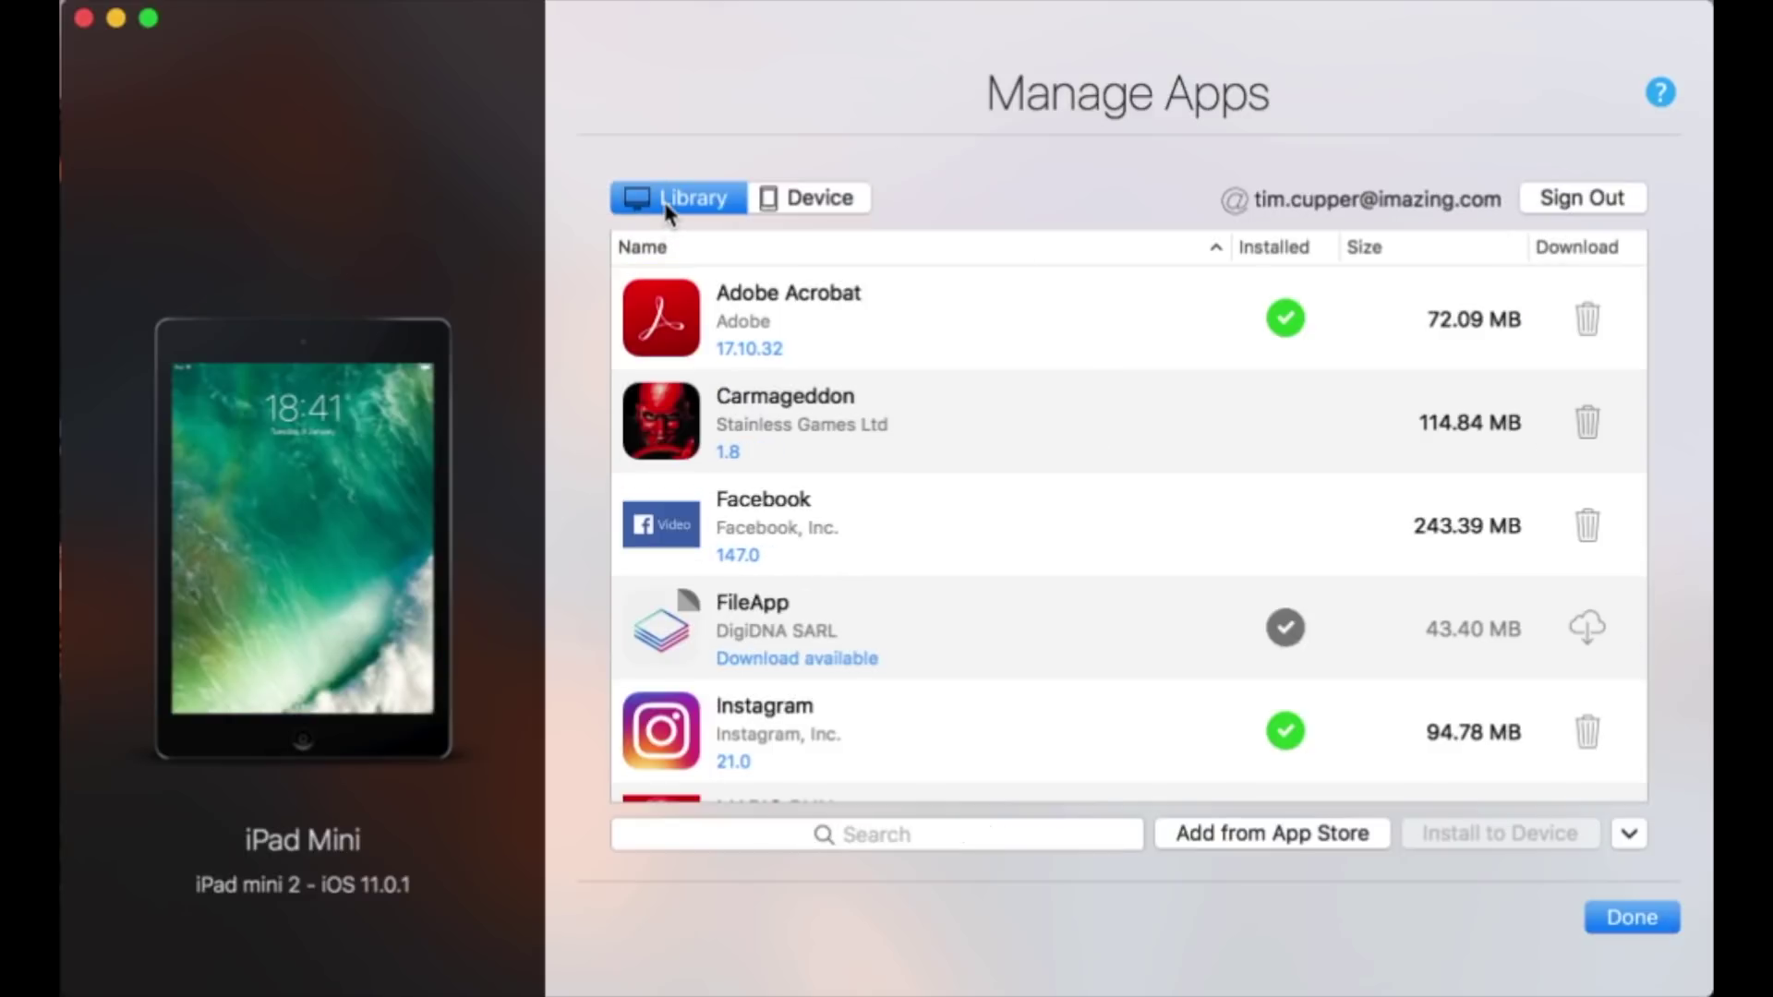
scroll(1084, 578, down, 10)
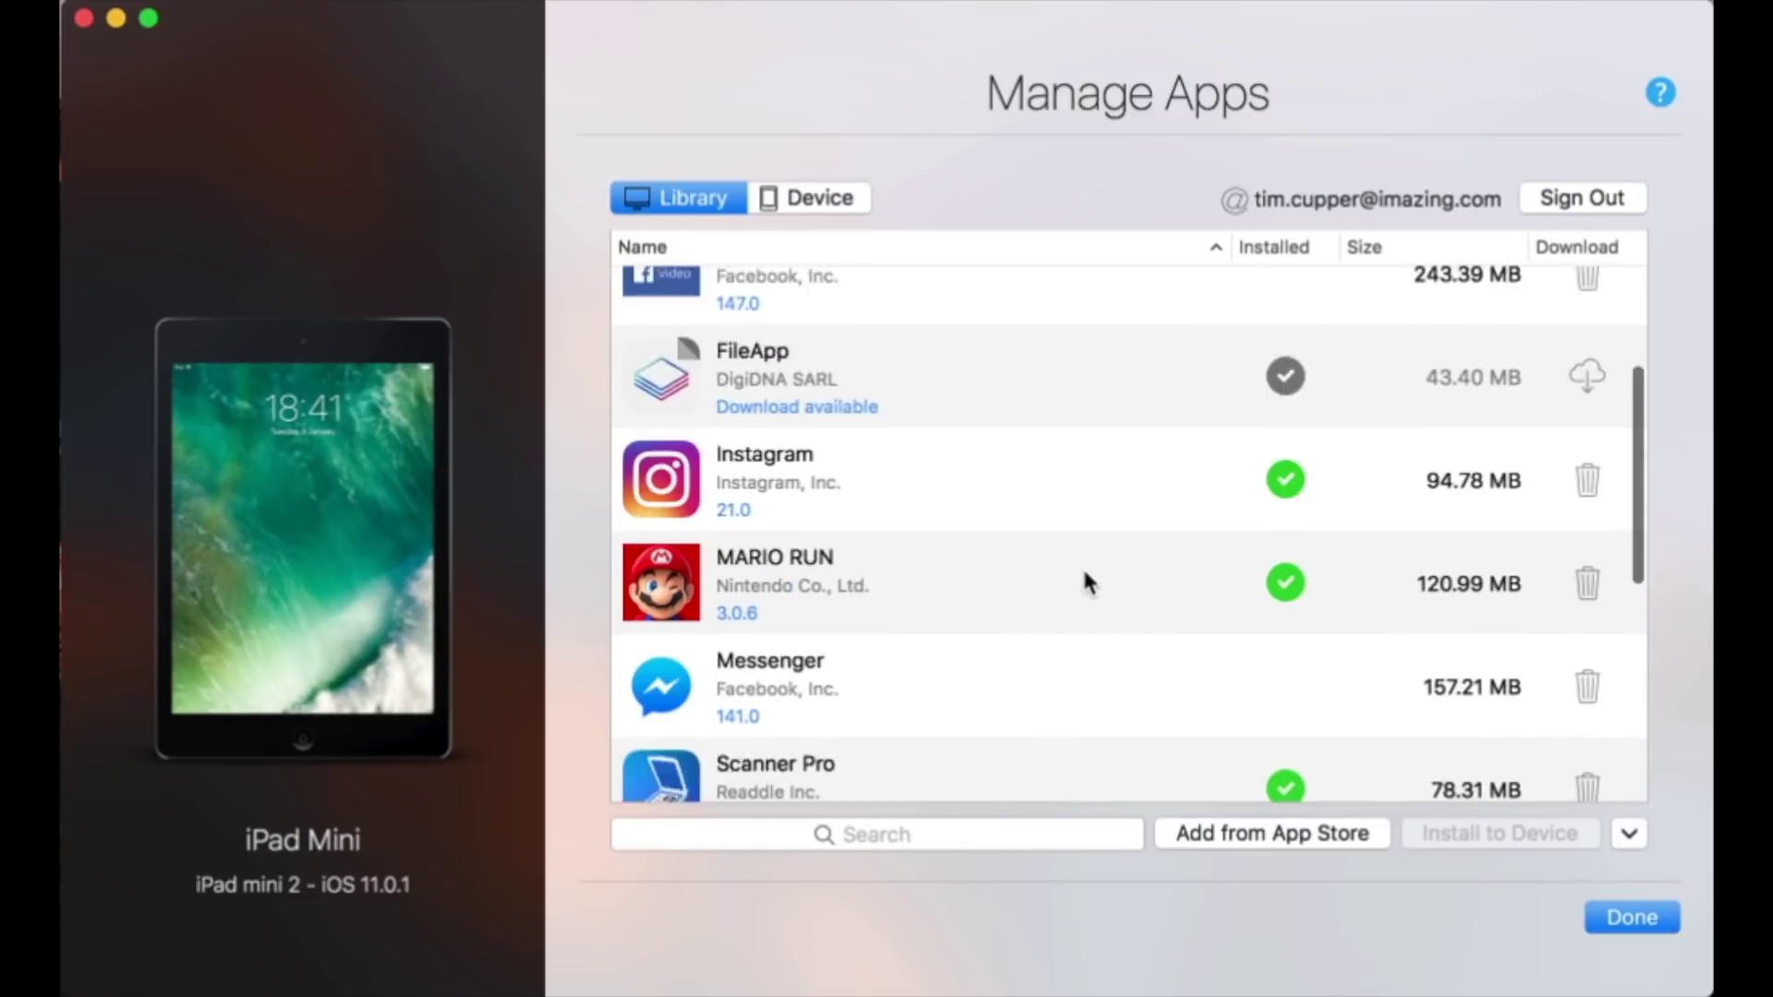
scroll(1085, 580, up, 10)
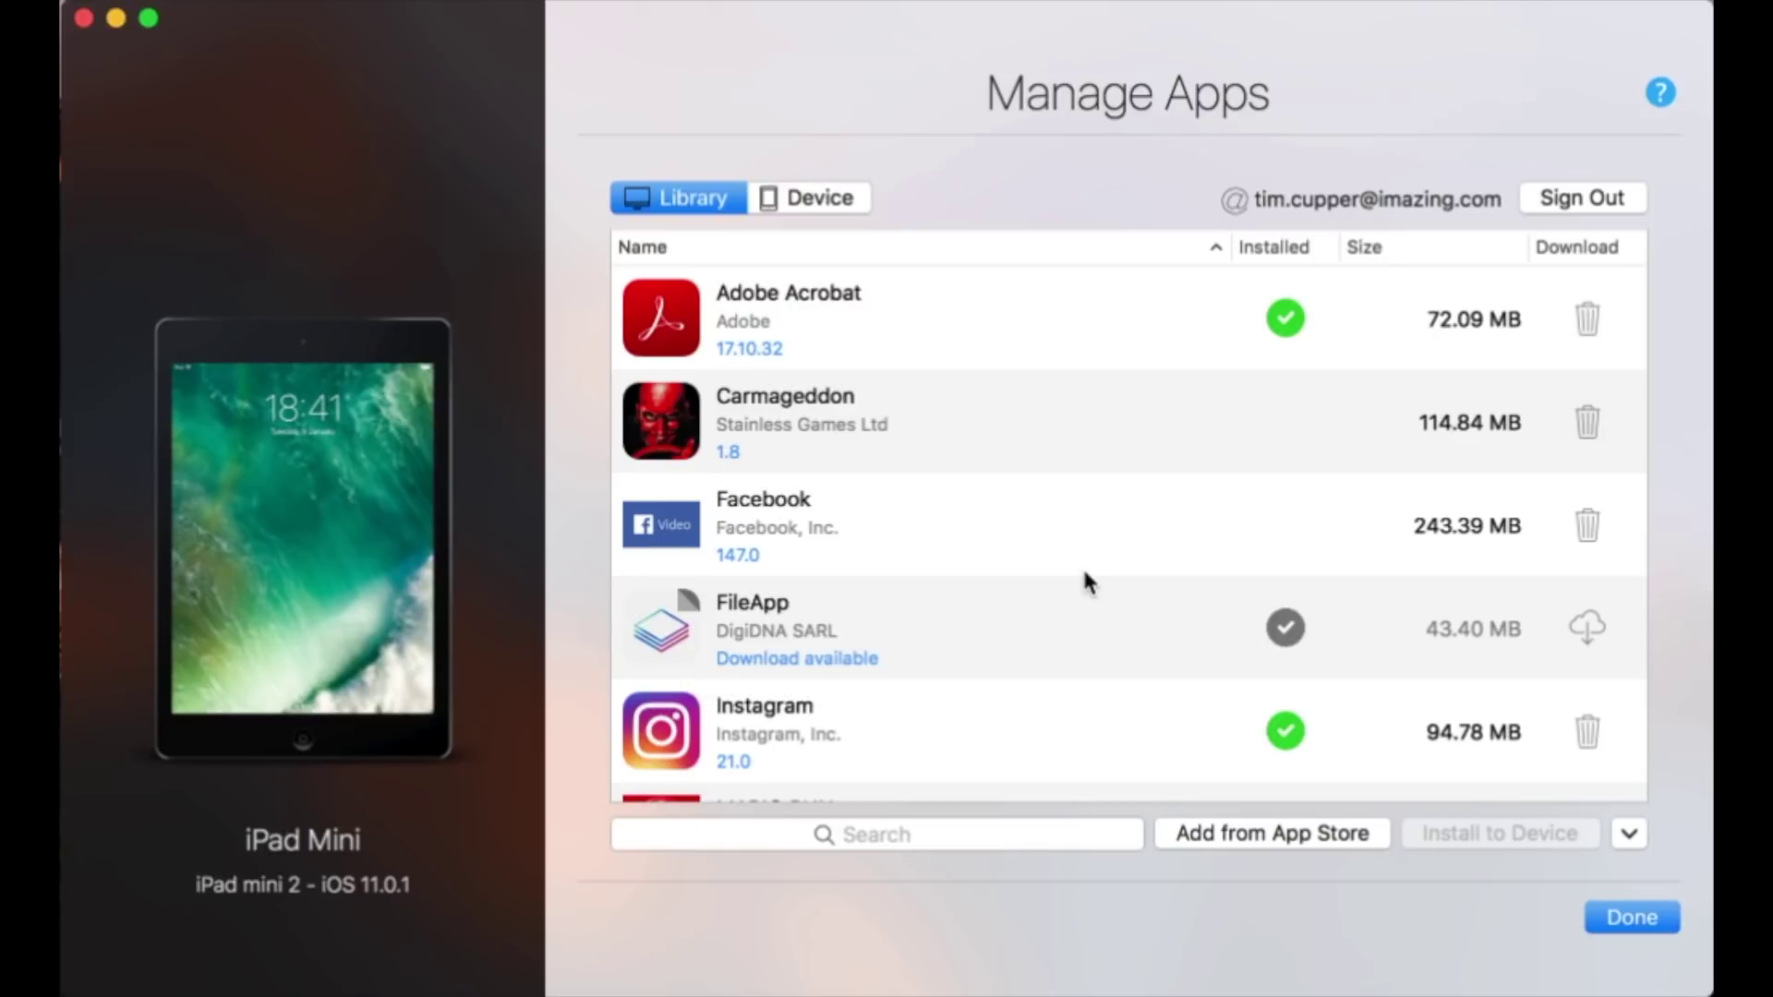
scroll(1086, 577, down, 10)
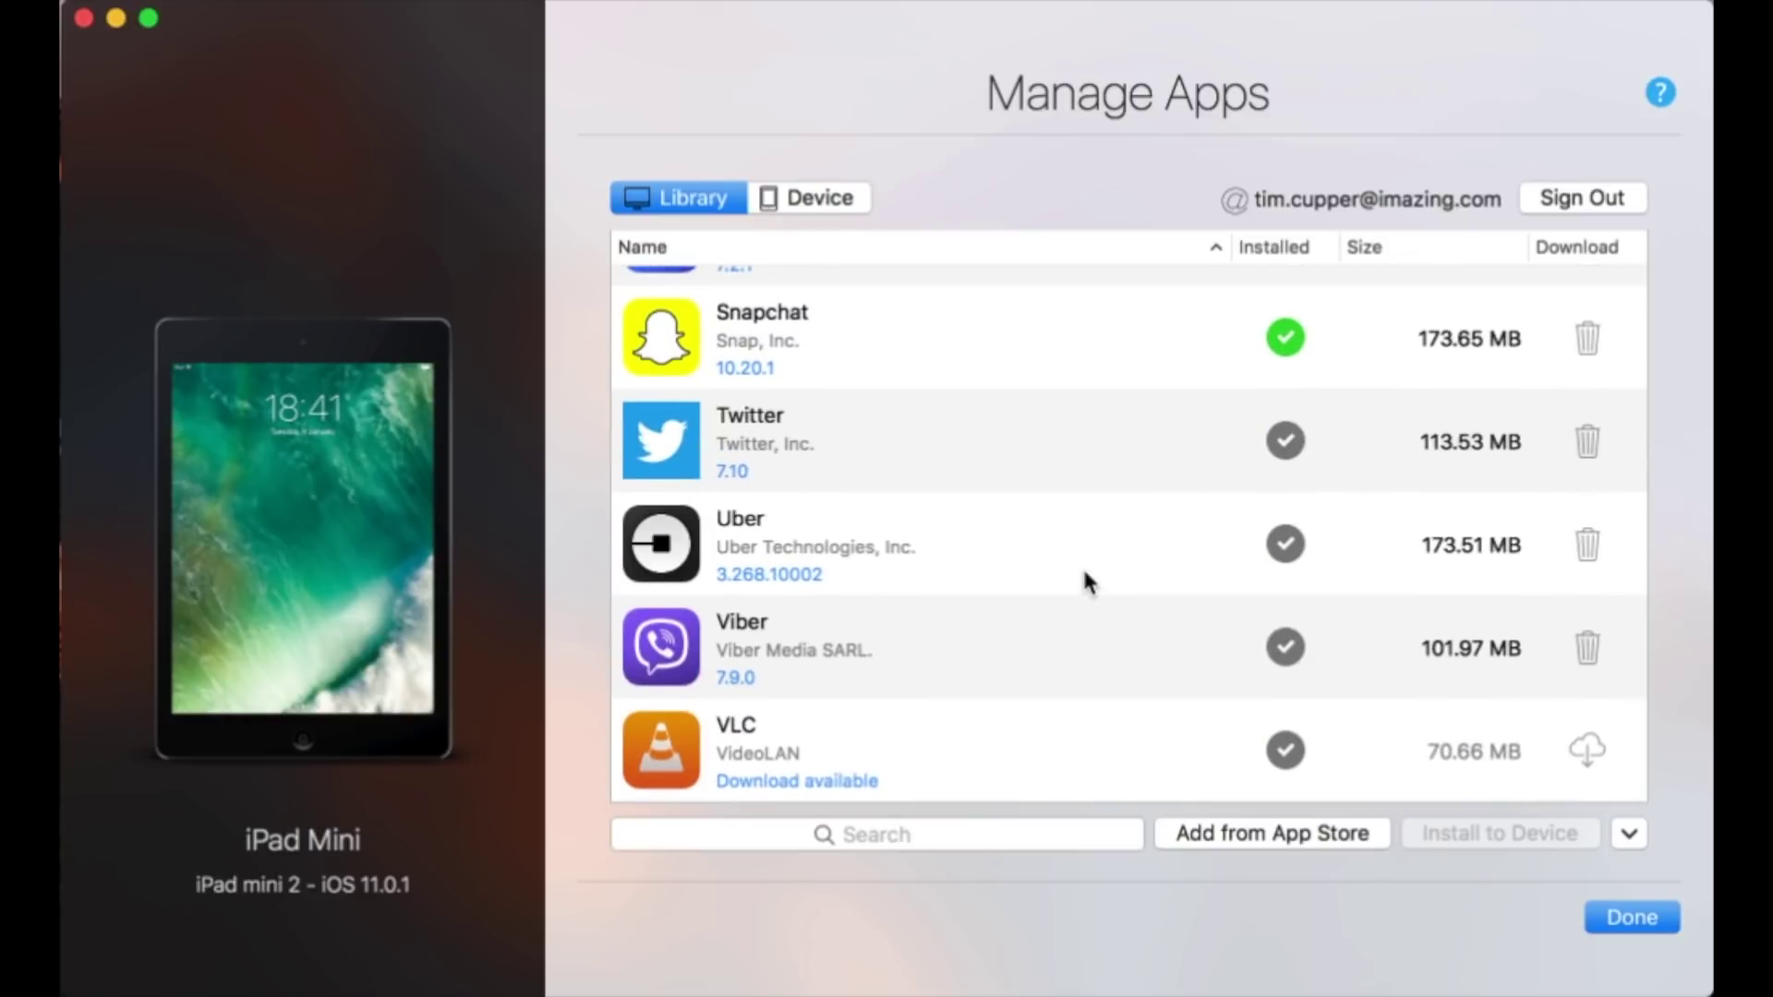
click(975, 425)
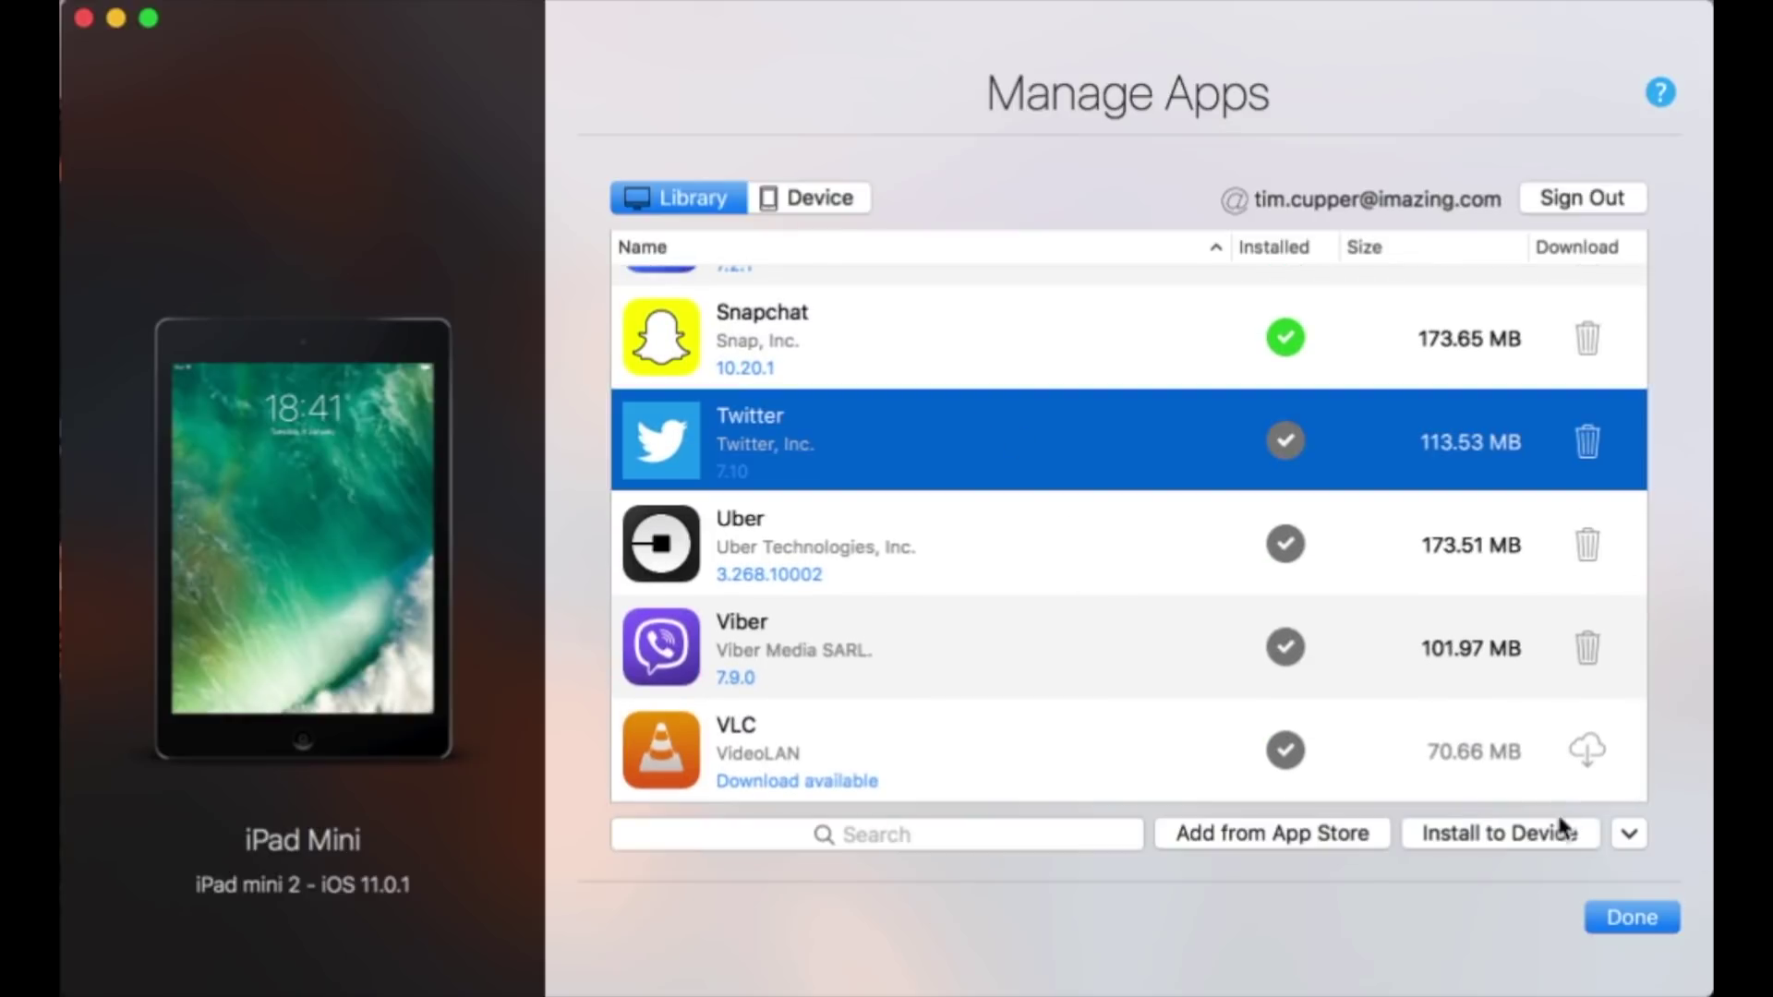
shift+click(797, 651)
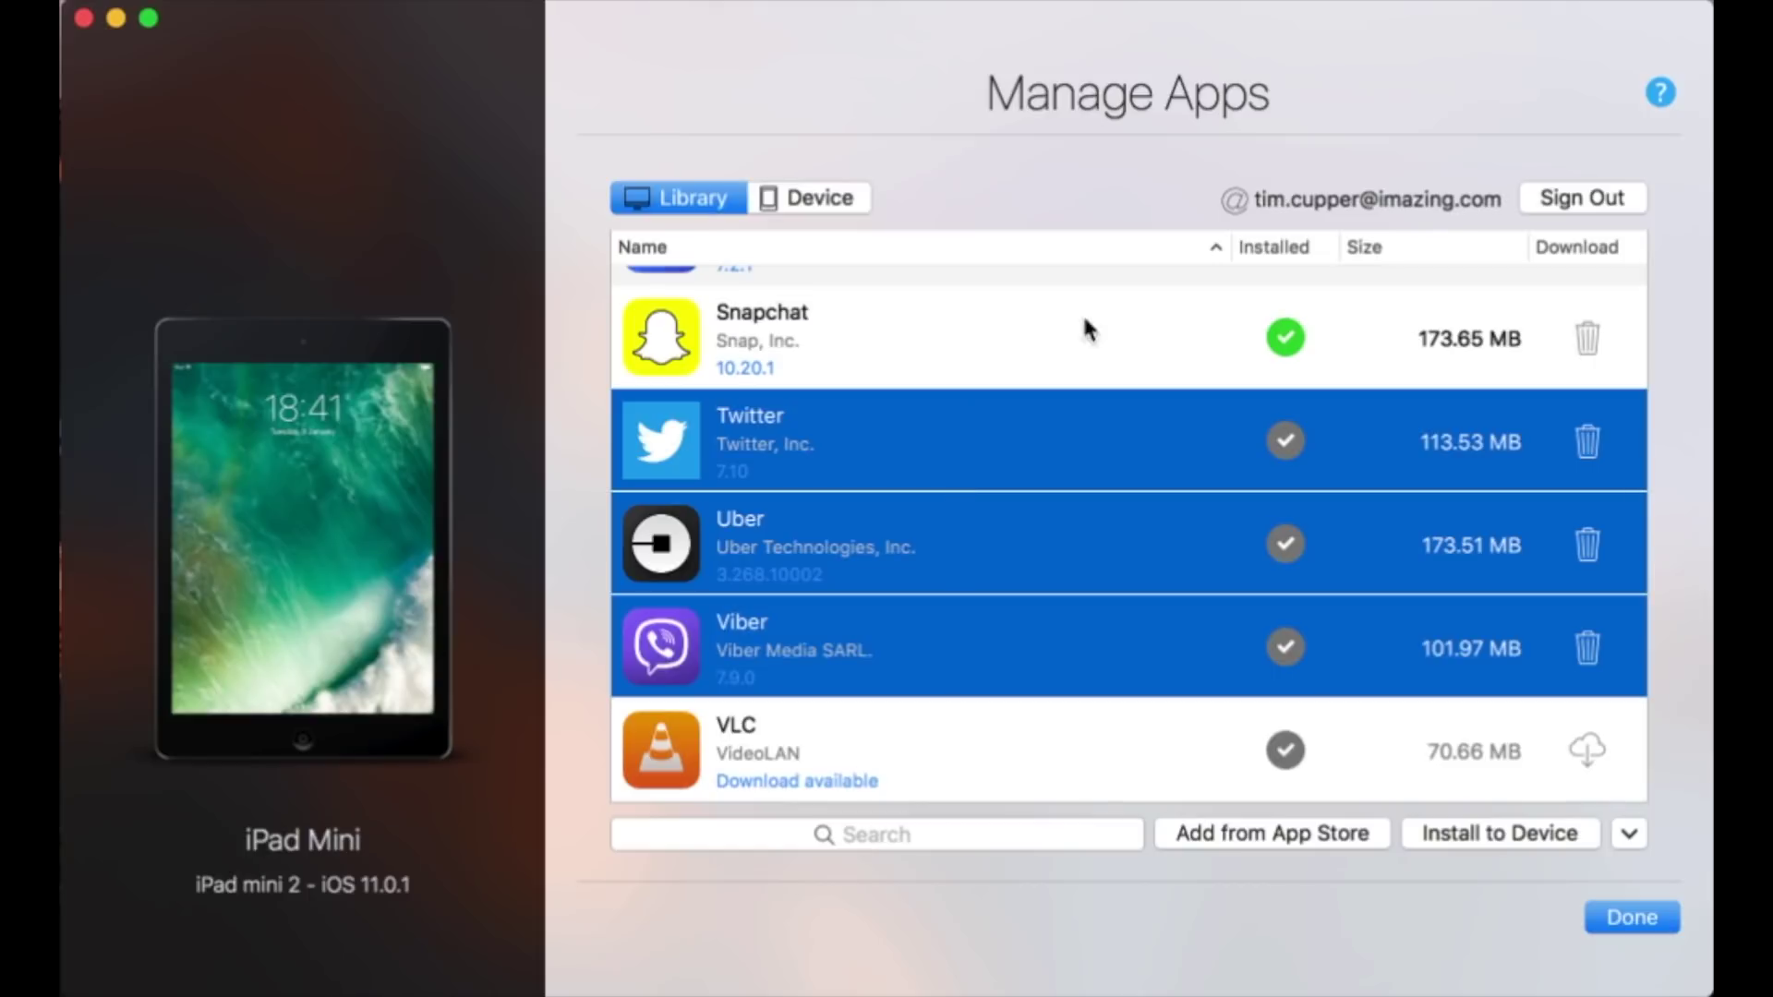
click(1034, 360)
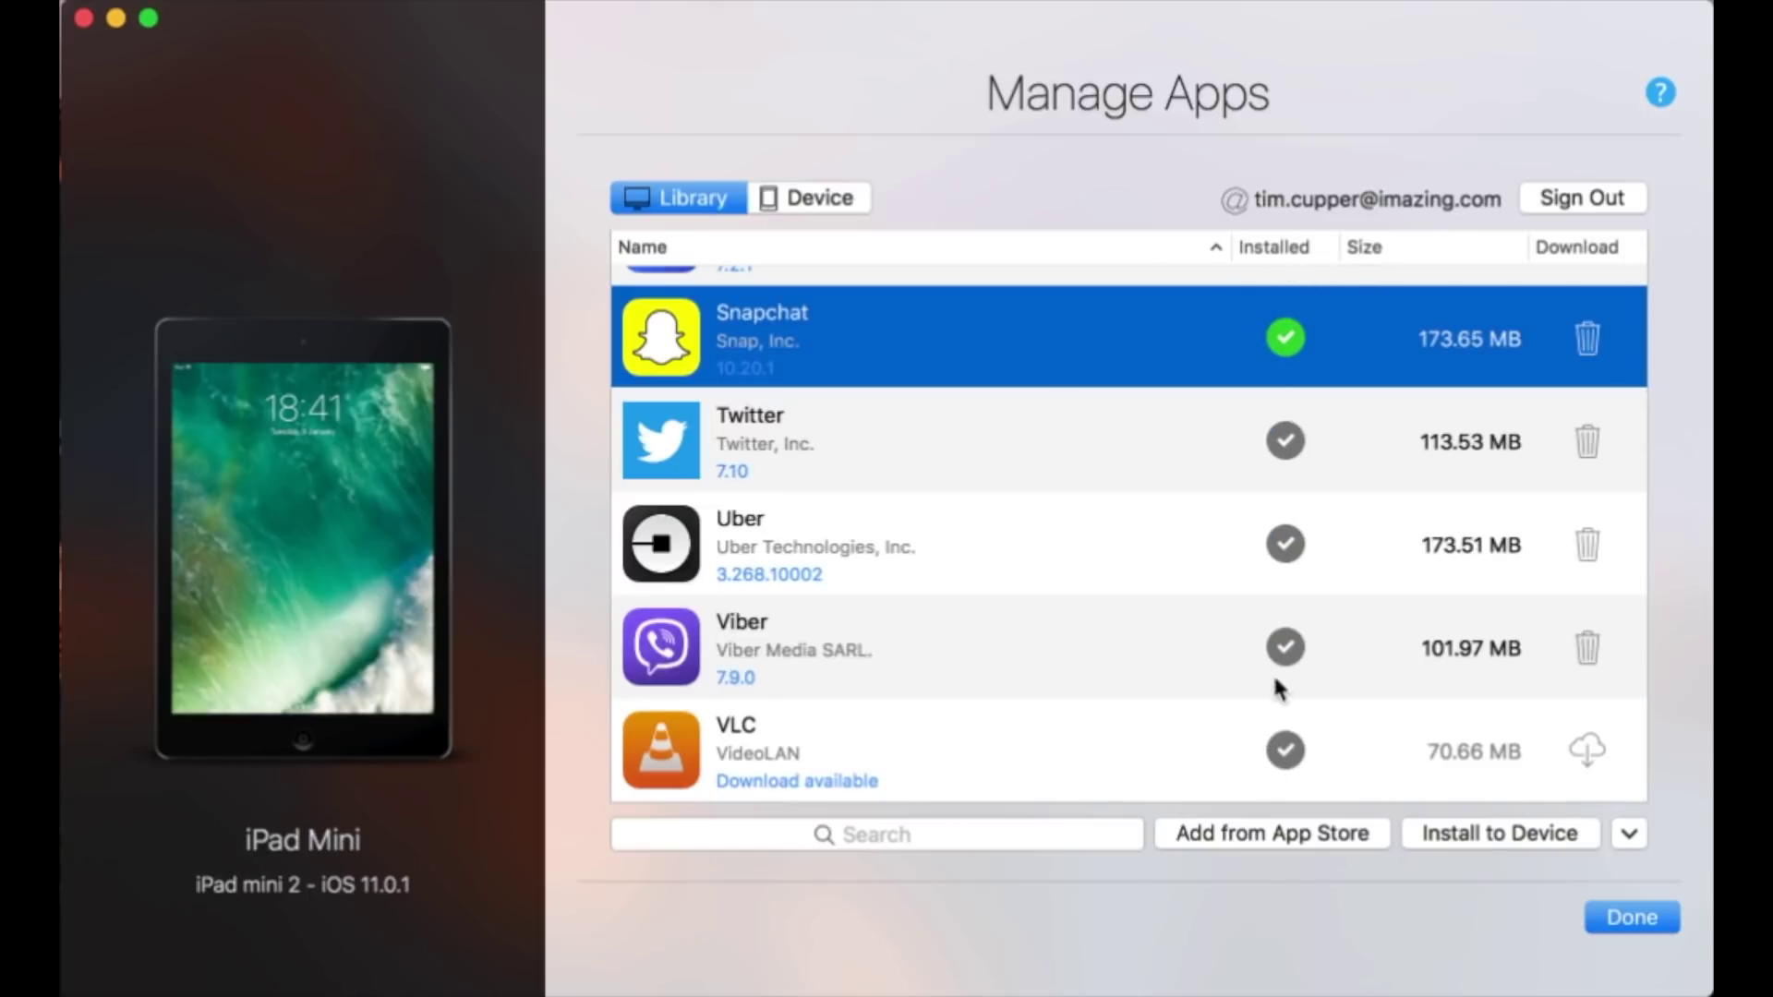
scroll(1280, 646, up, 3)
scroll(1265, 554, up, 1)
scroll(1190, 716, down, 3)
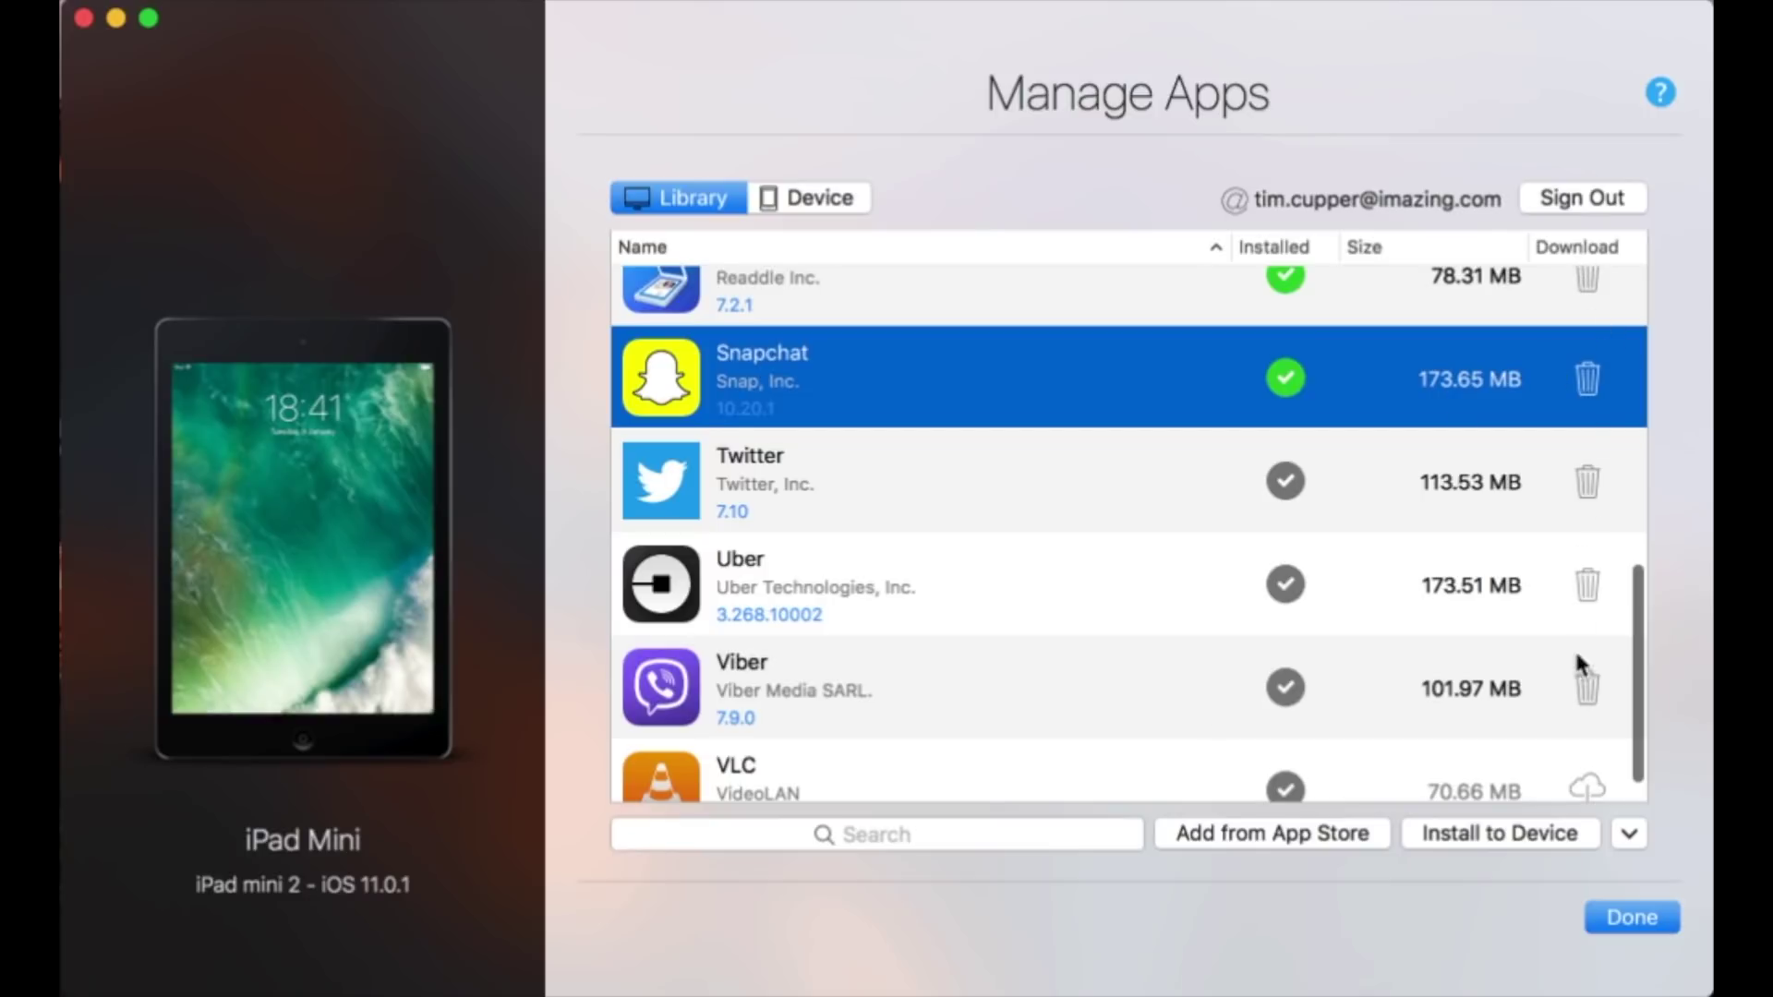
scroll(1579, 683, down, 1)
scroll(1577, 685, down, 1)
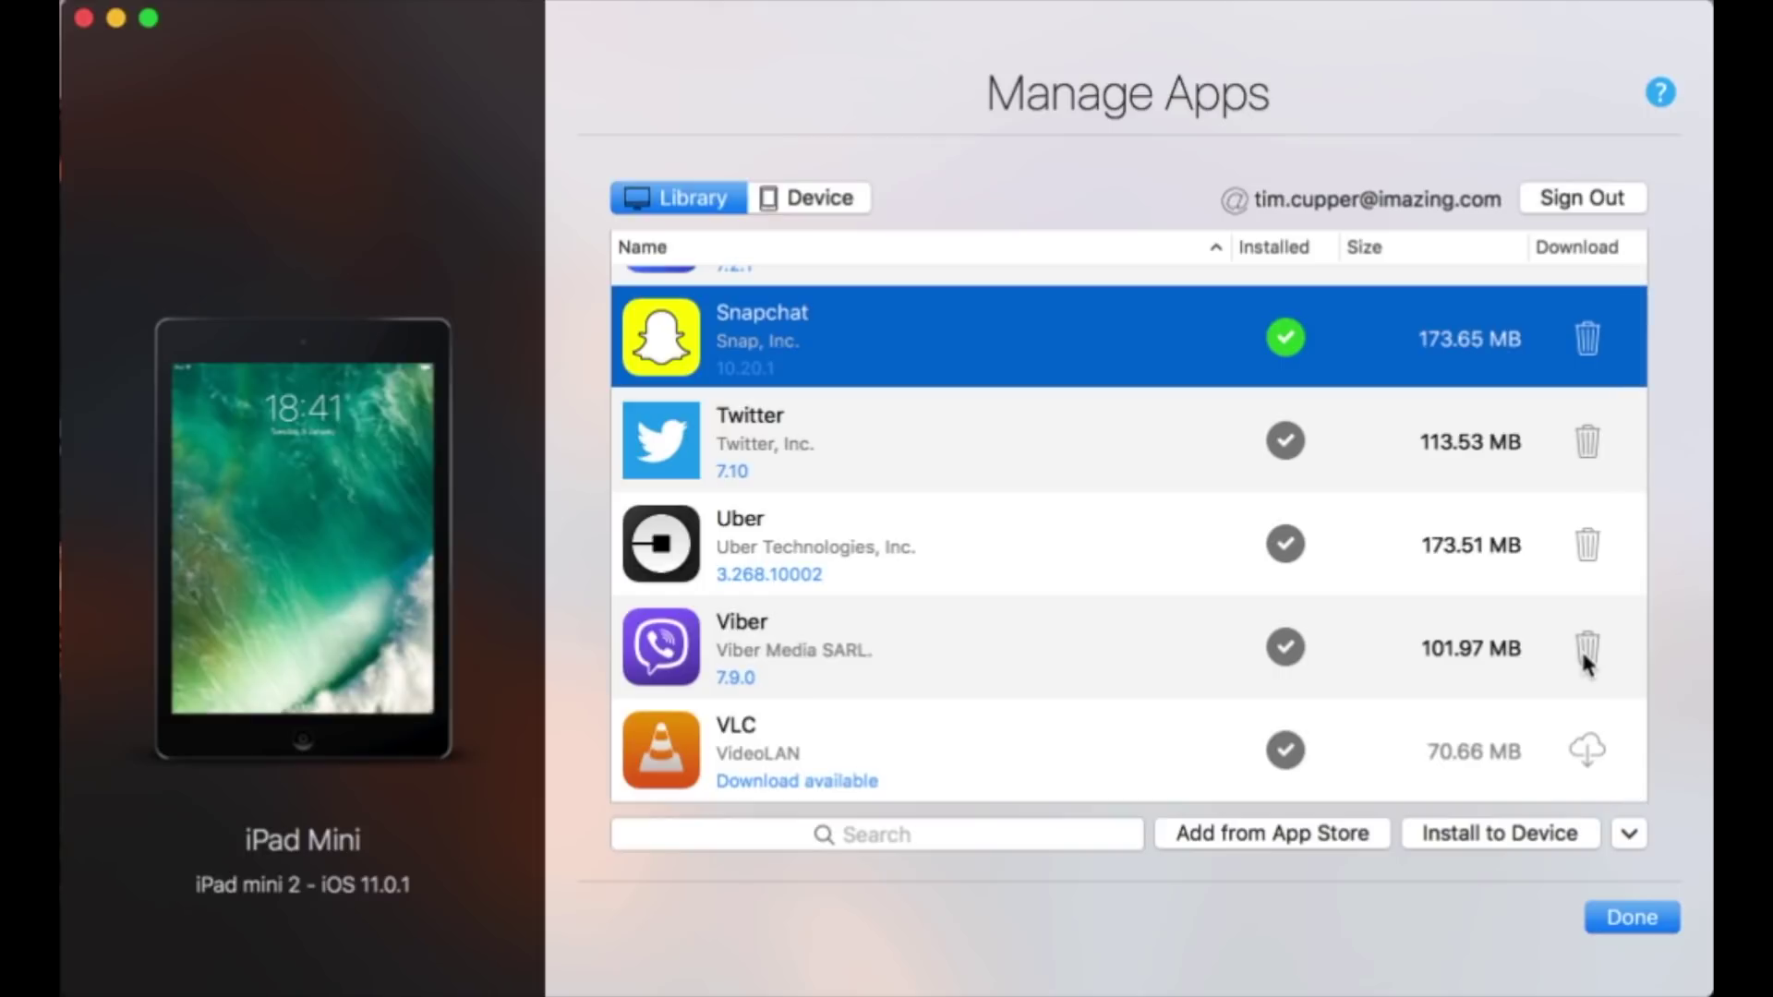
click(1041, 752)
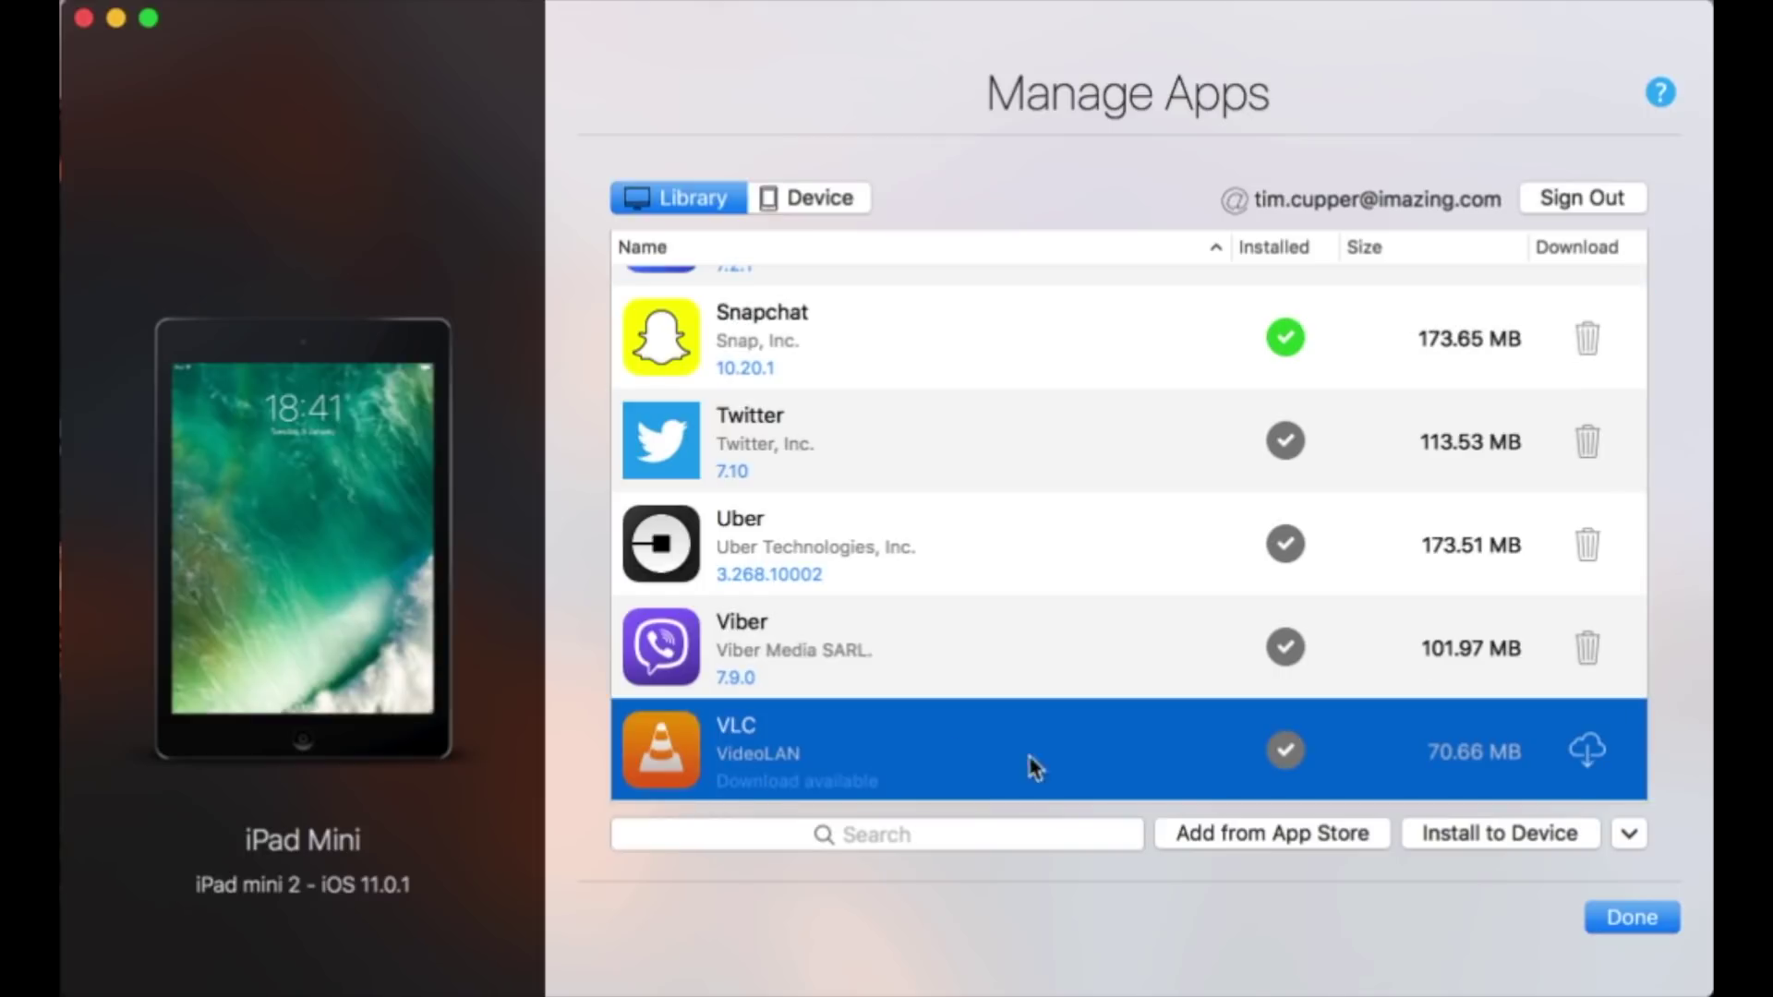
click(1212, 674)
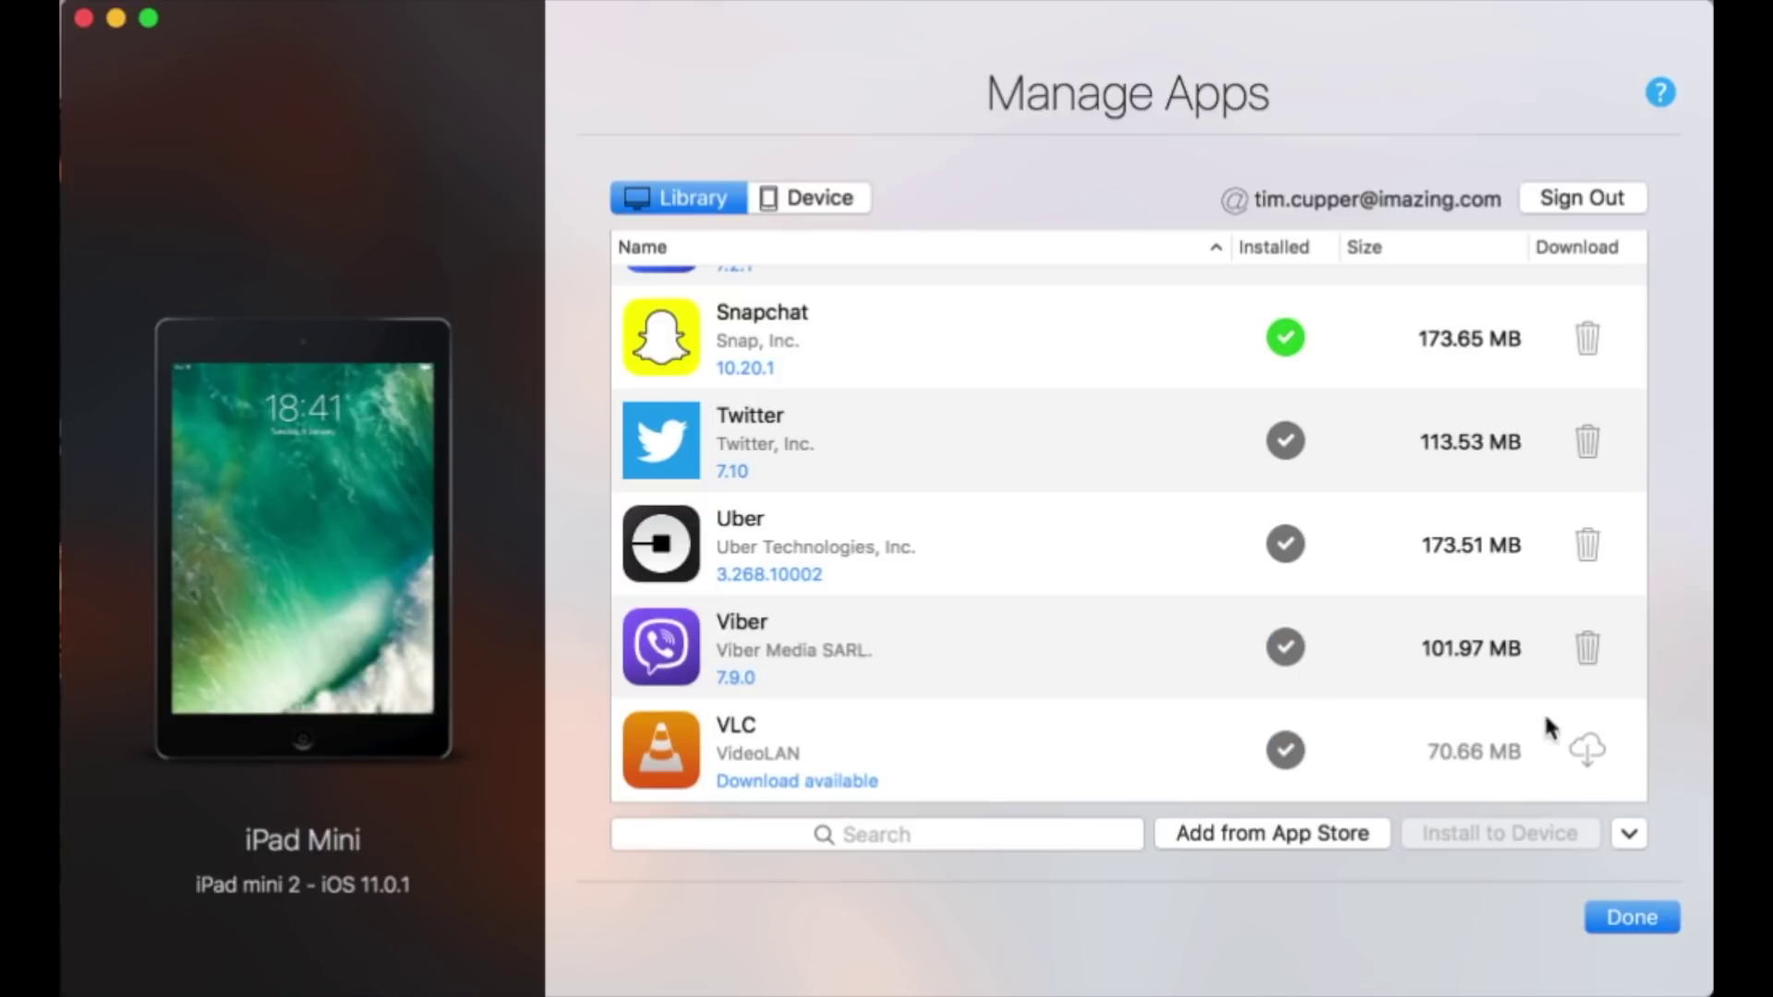
click(1581, 748)
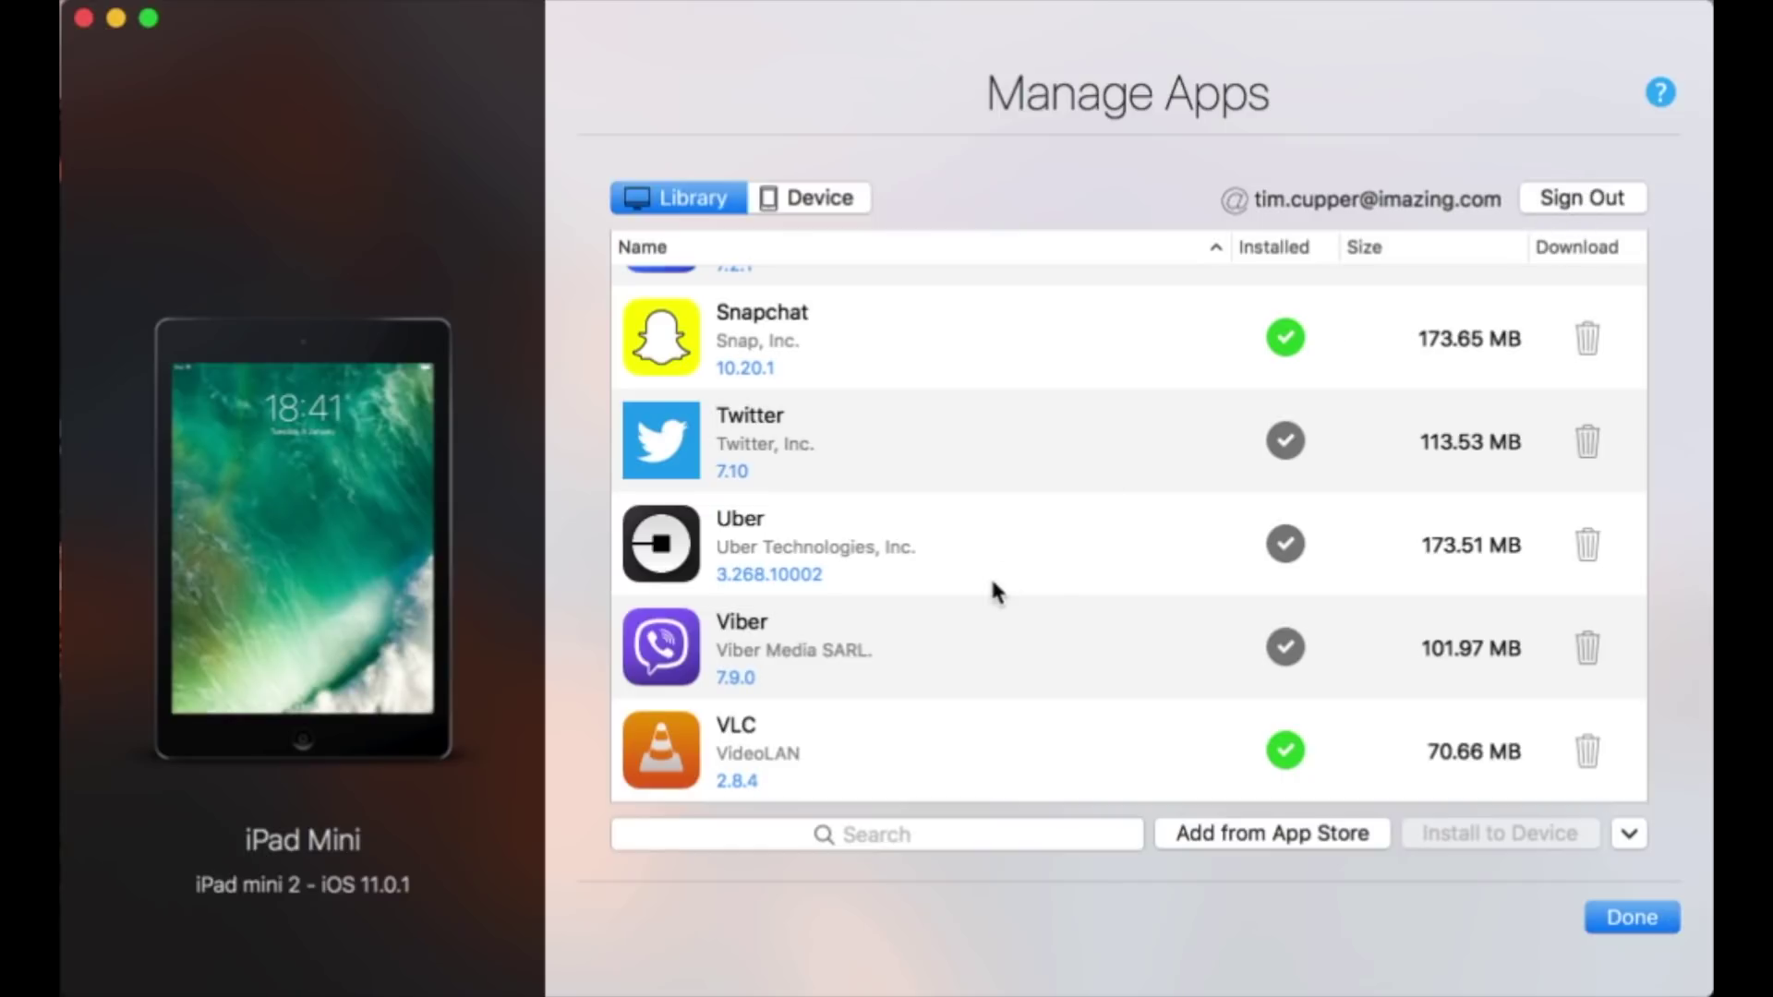
scroll(992, 583, up, 10)
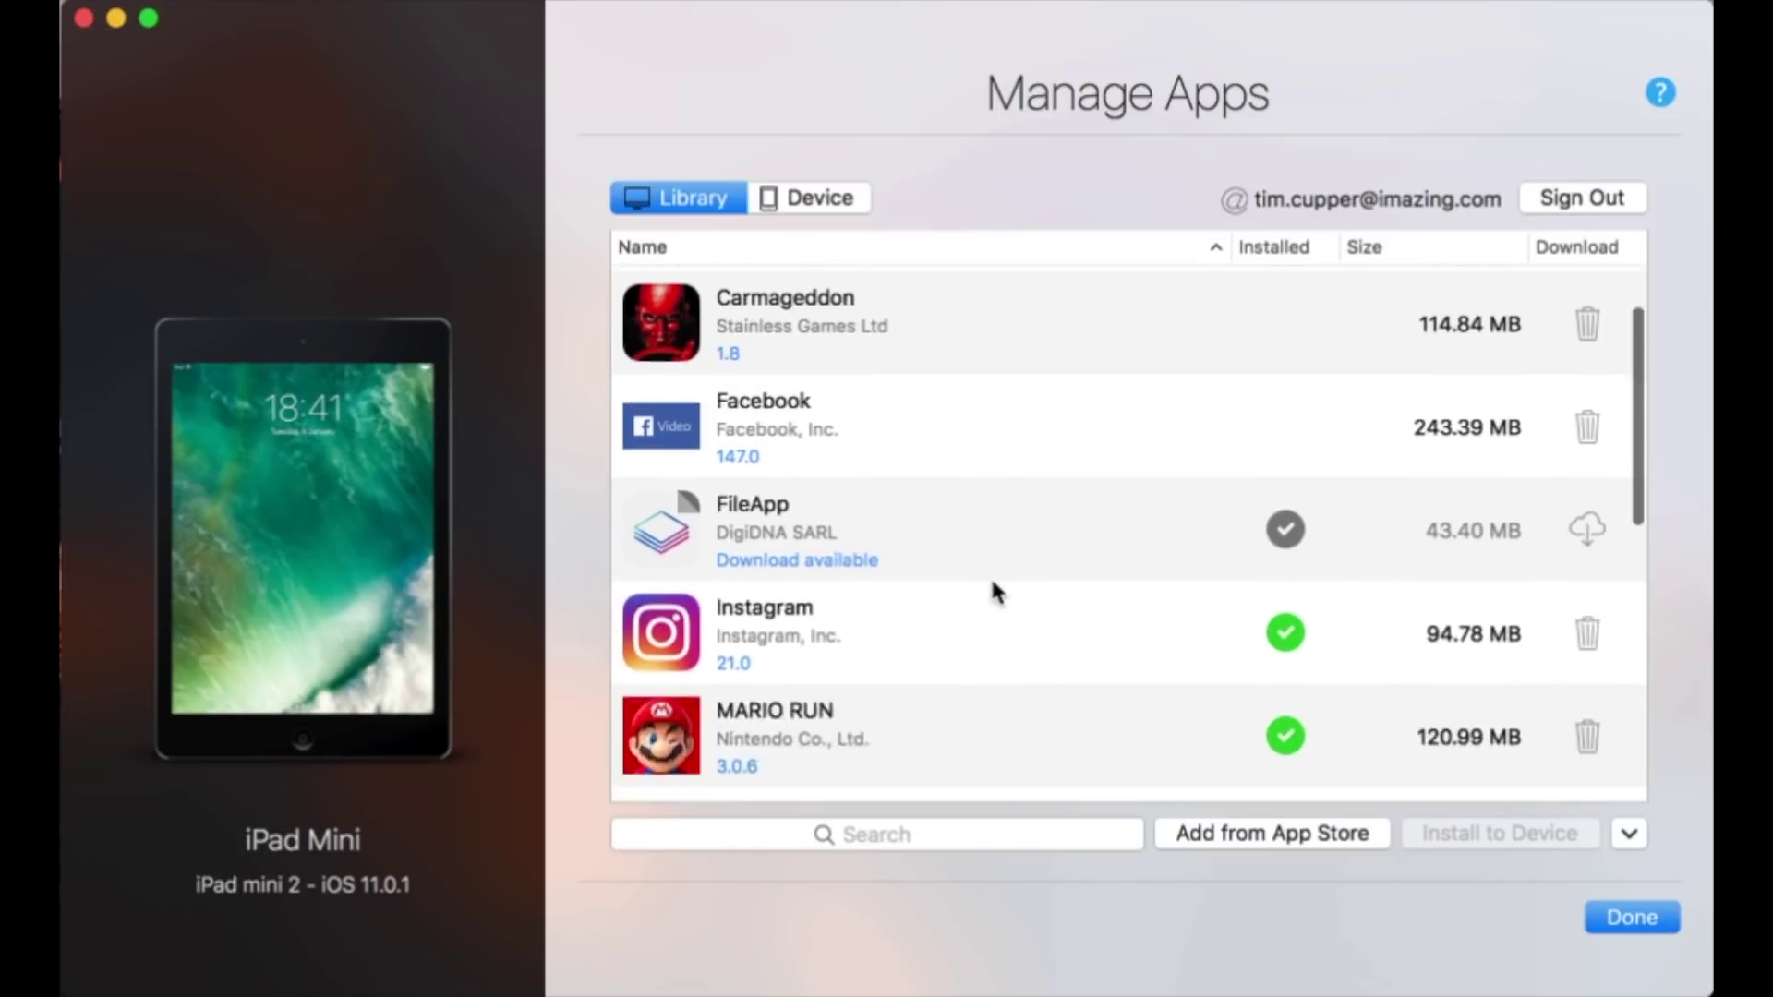
scroll(992, 583, down, 10)
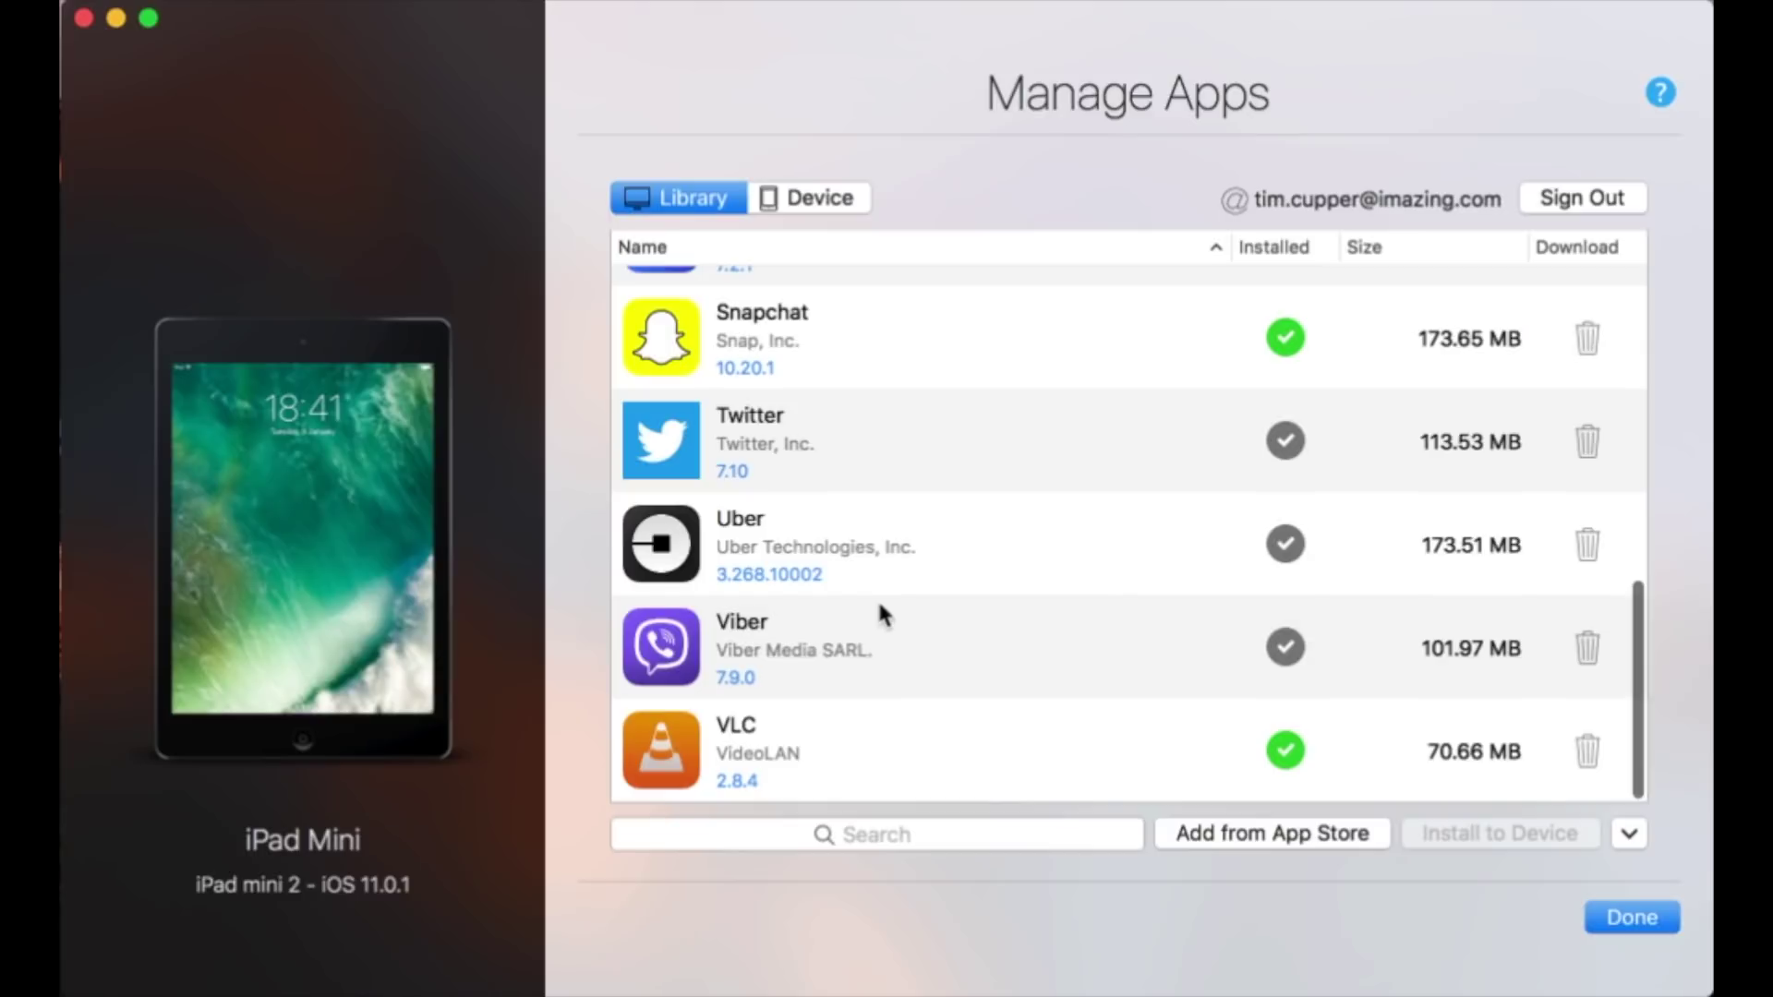
scroll(879, 607, up, 10)
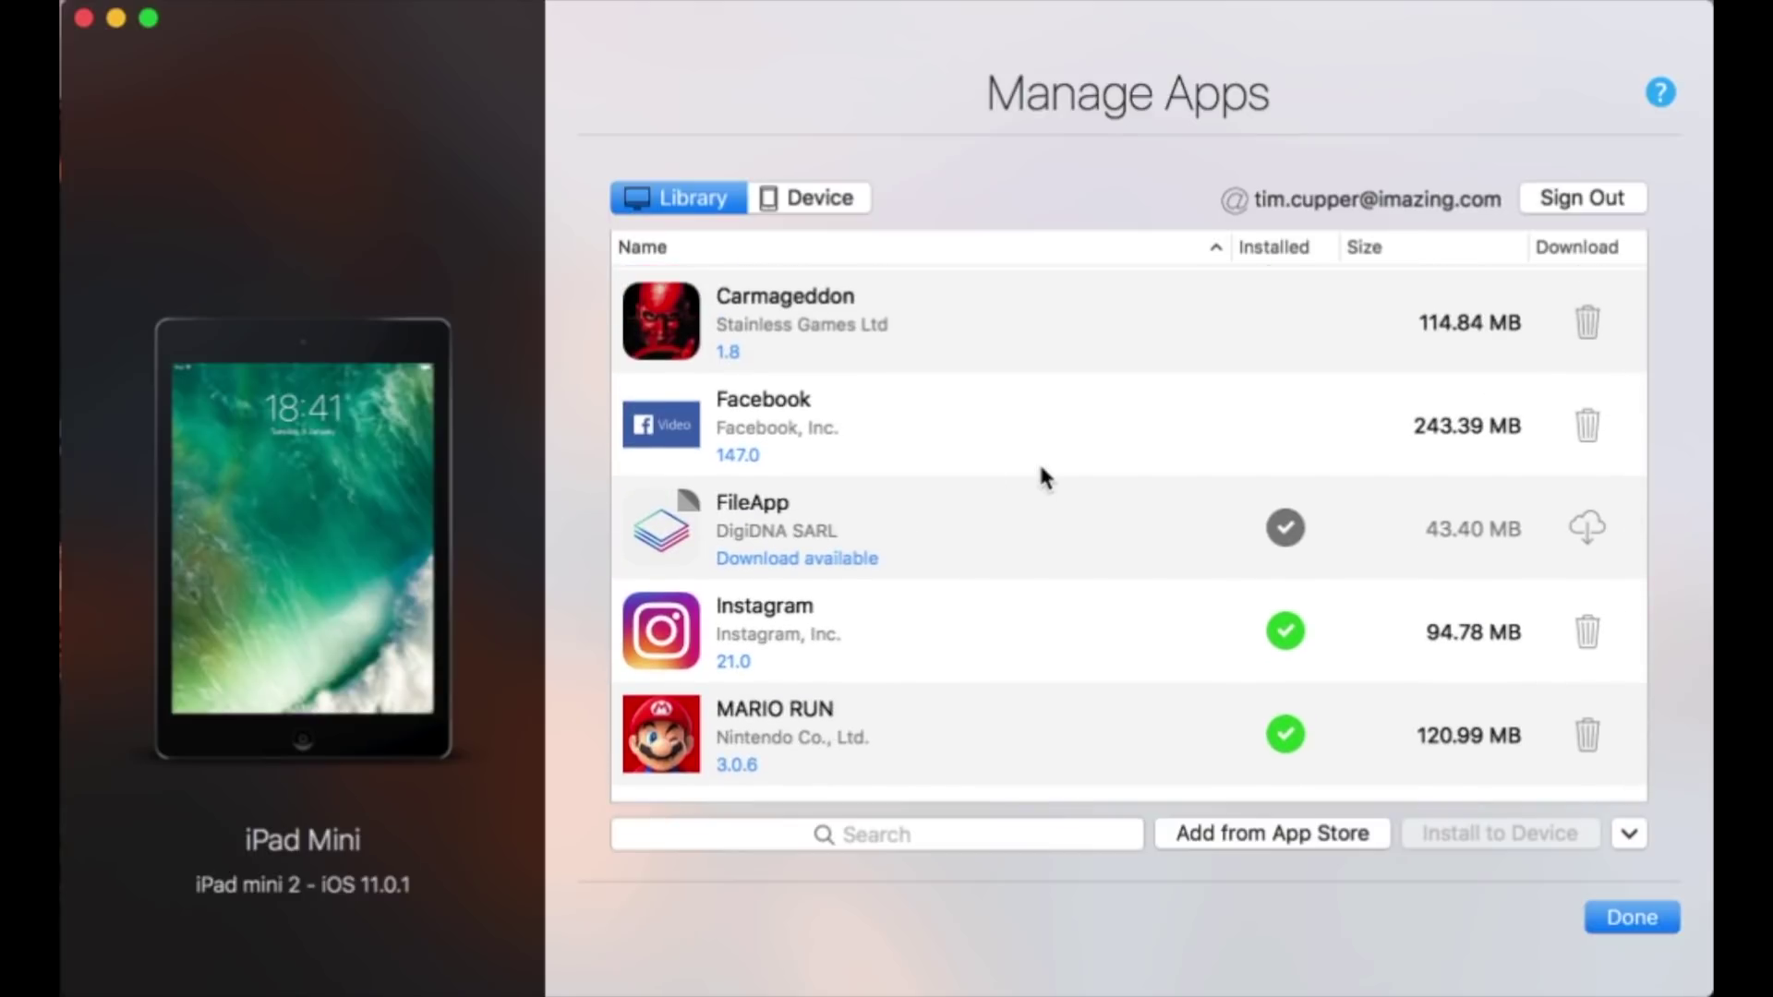
scroll(1037, 462, up, 2)
scroll(992, 577, down, 5)
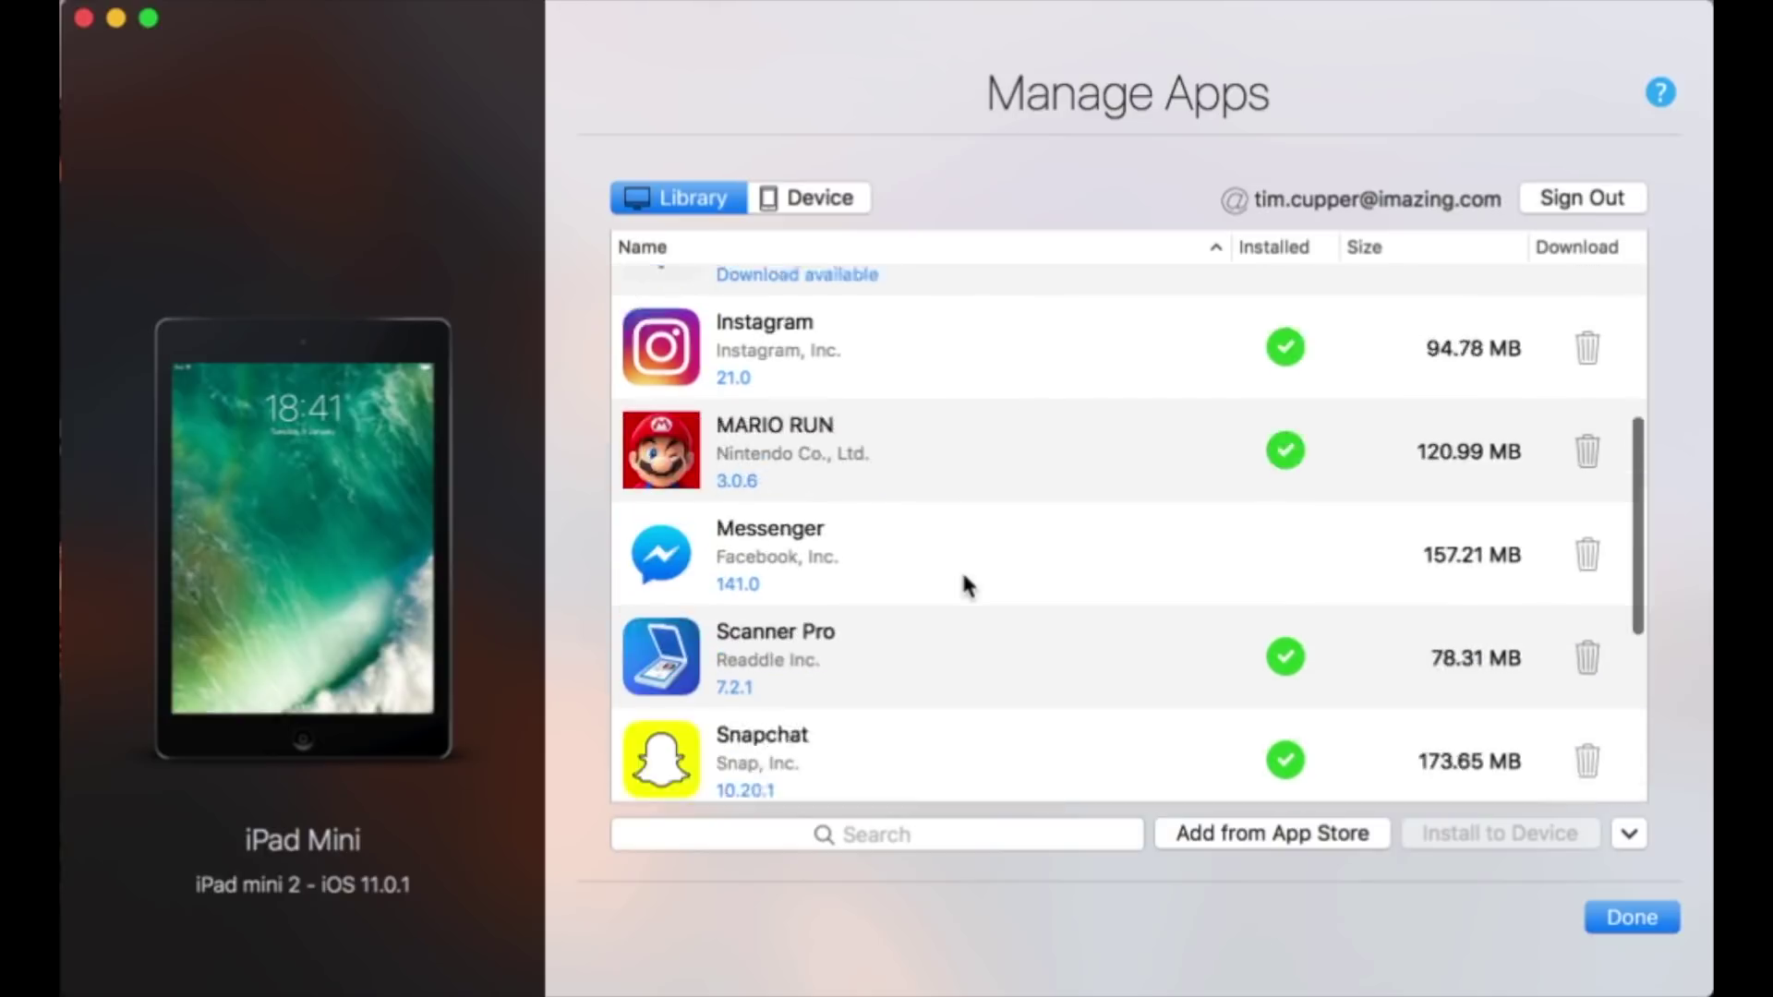
scroll(962, 576, down, 3)
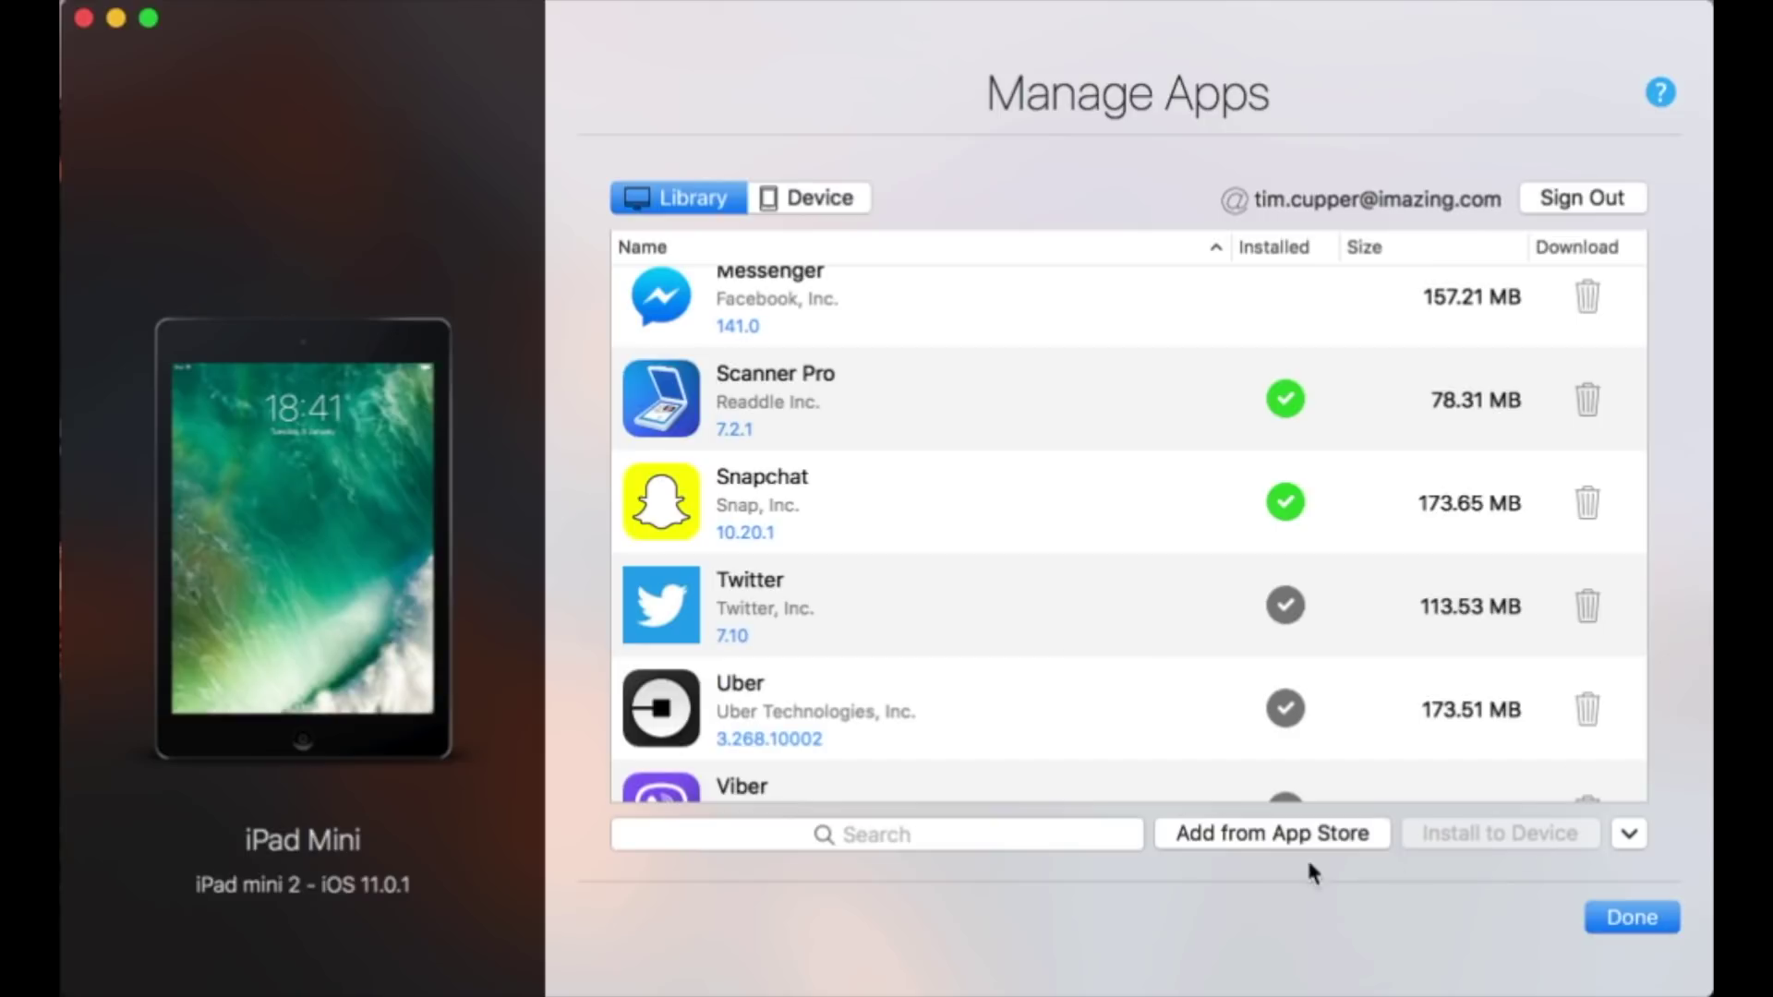
click(1285, 842)
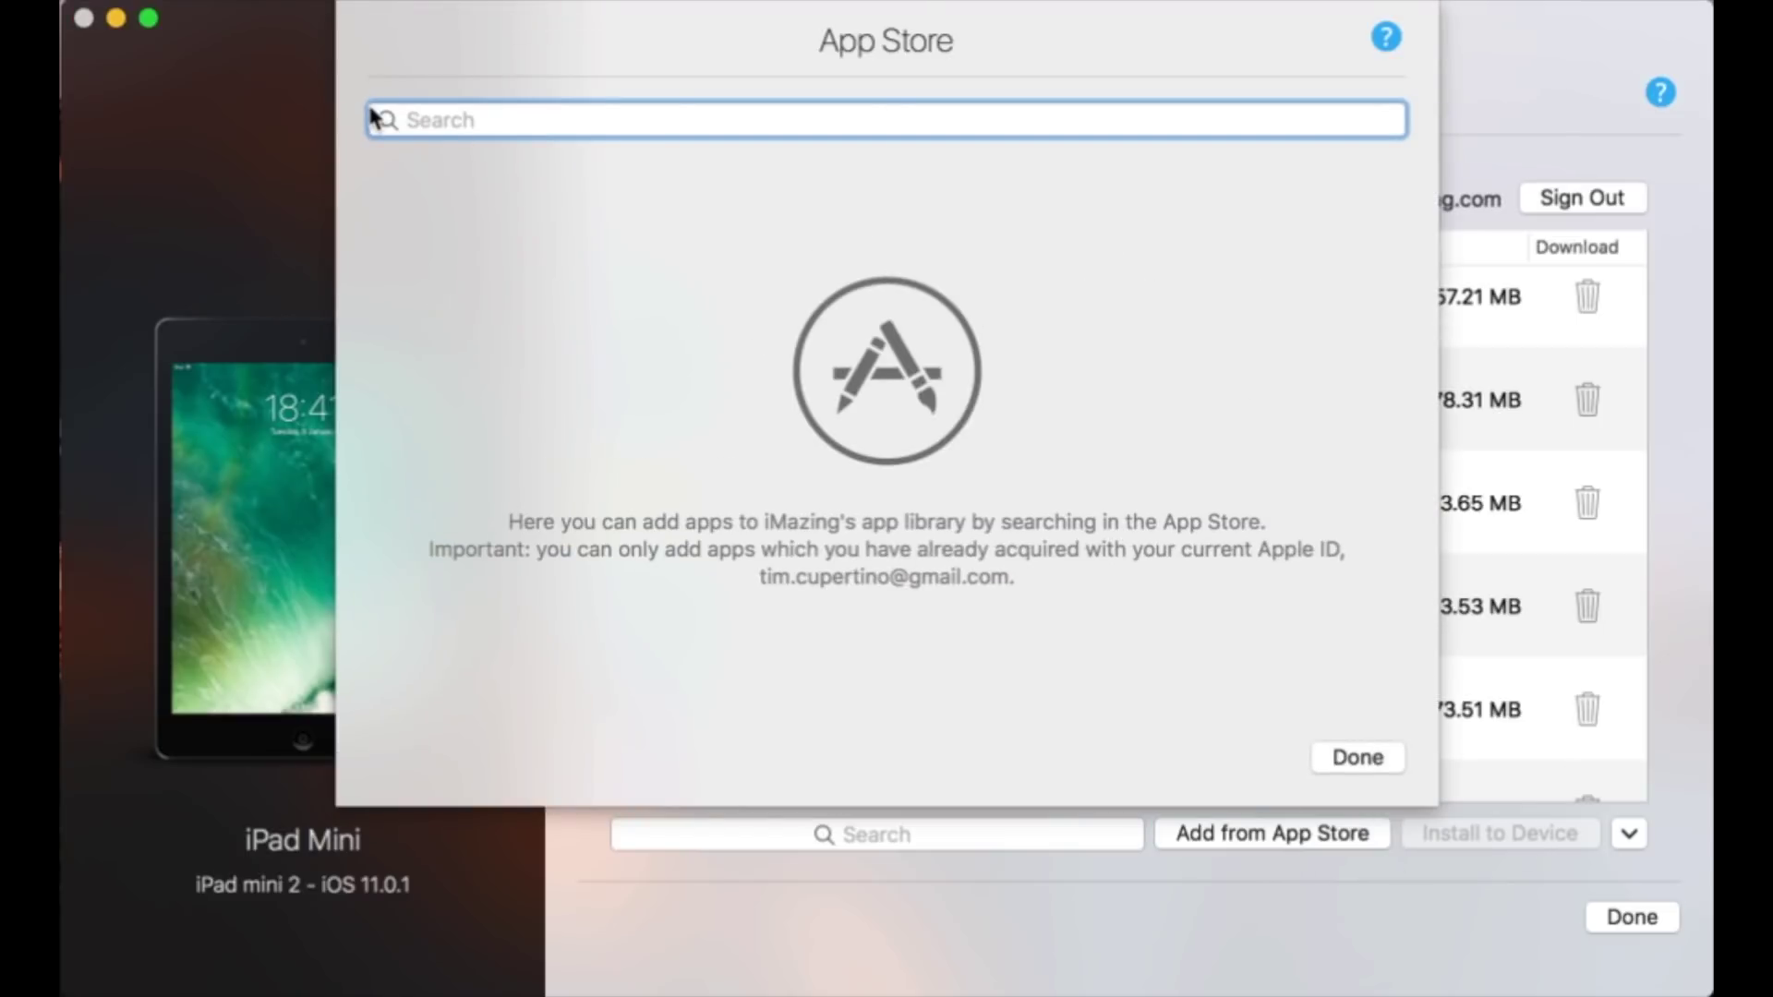
- Search 'Angry Birds Rio', attempt its download, dismiss the not-acquired alert, and close the search
text(An)
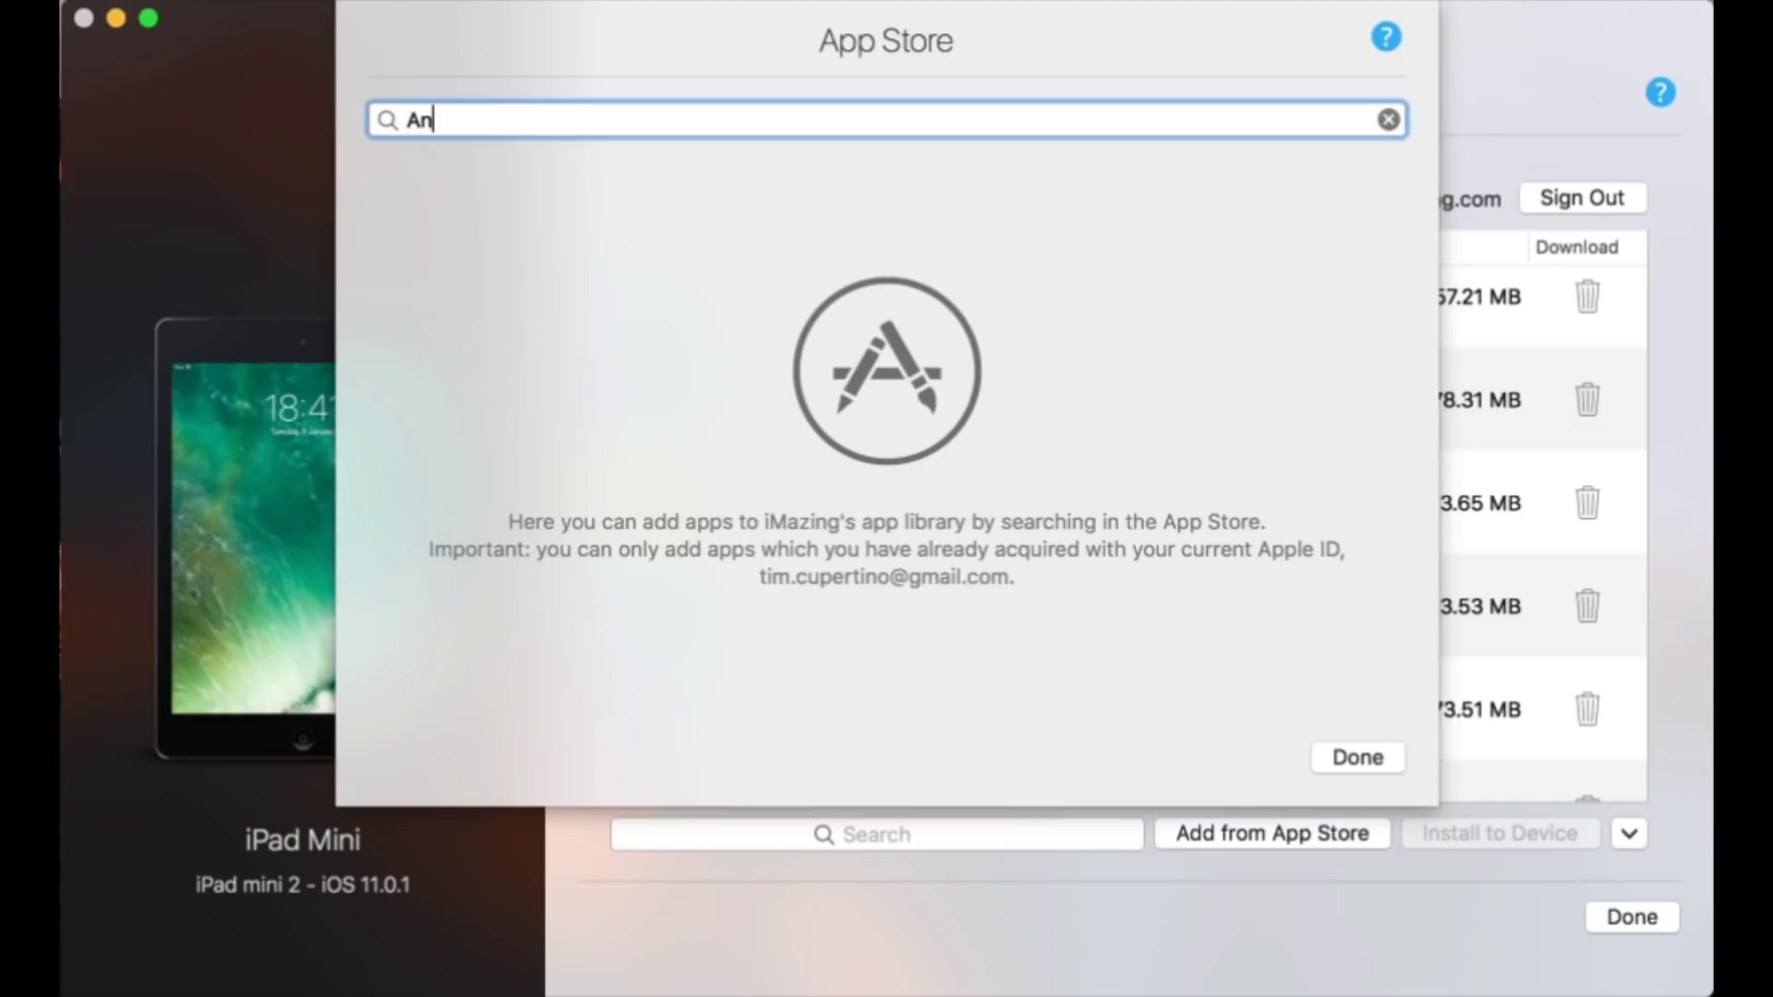
text(gry )
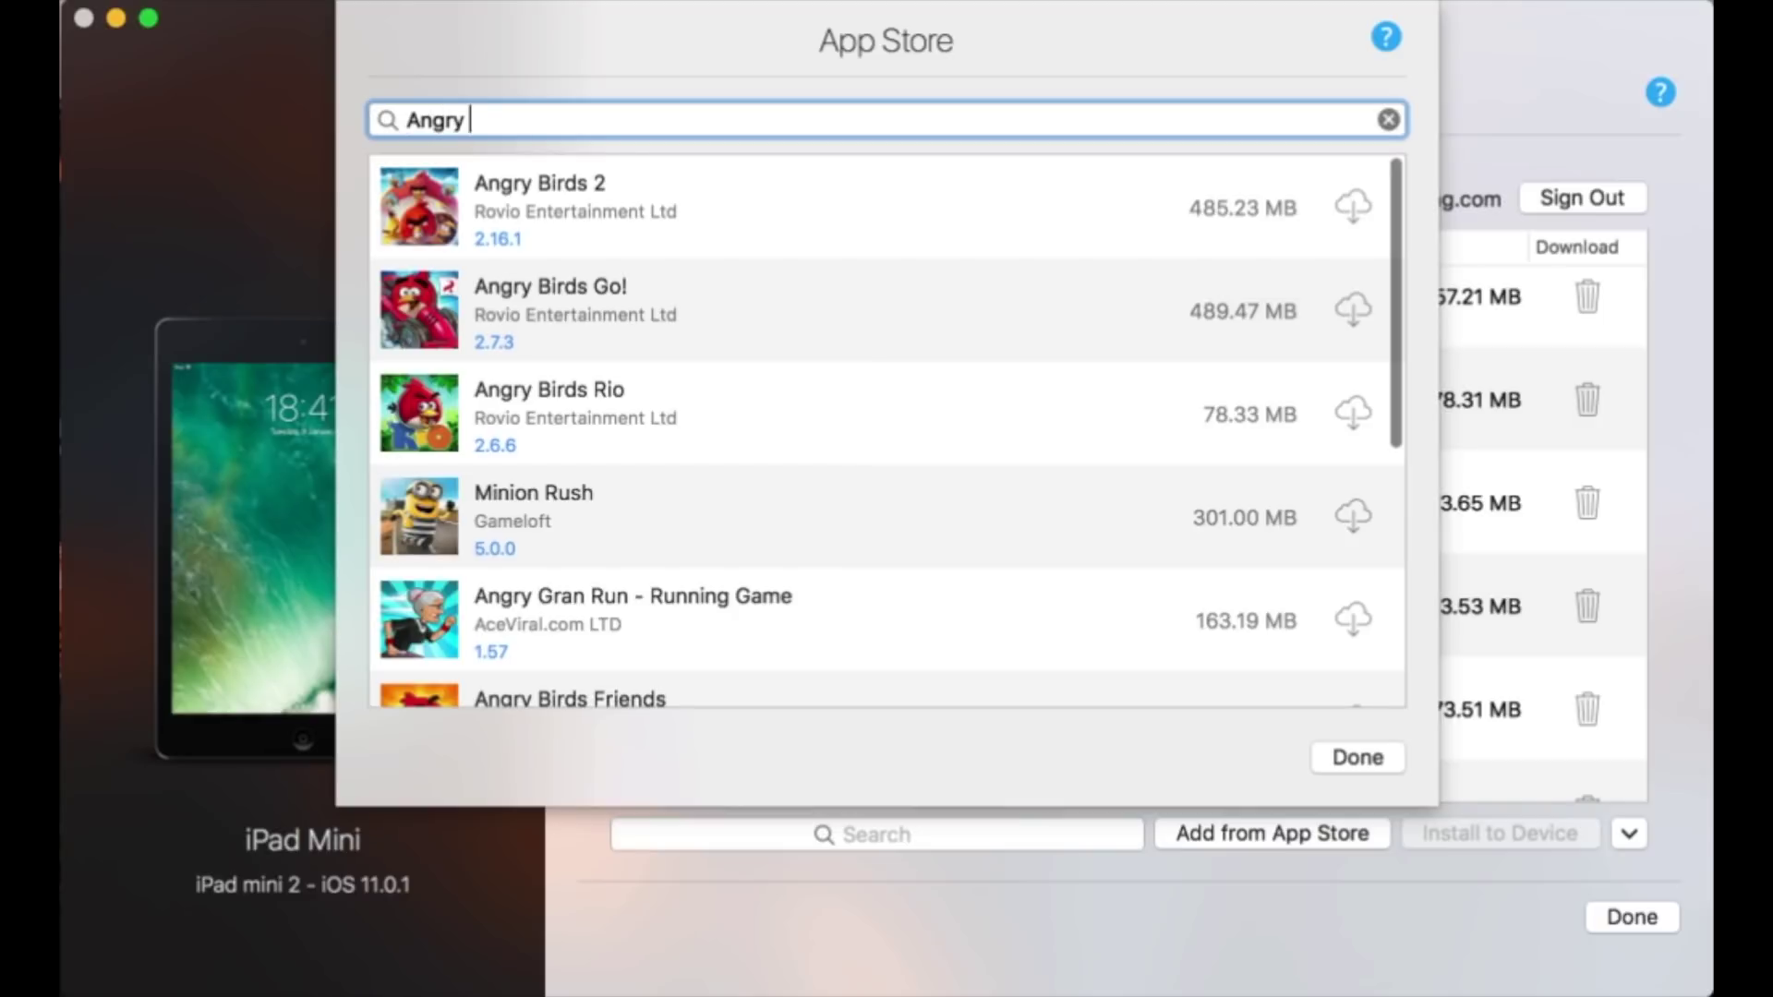
text(Birds)
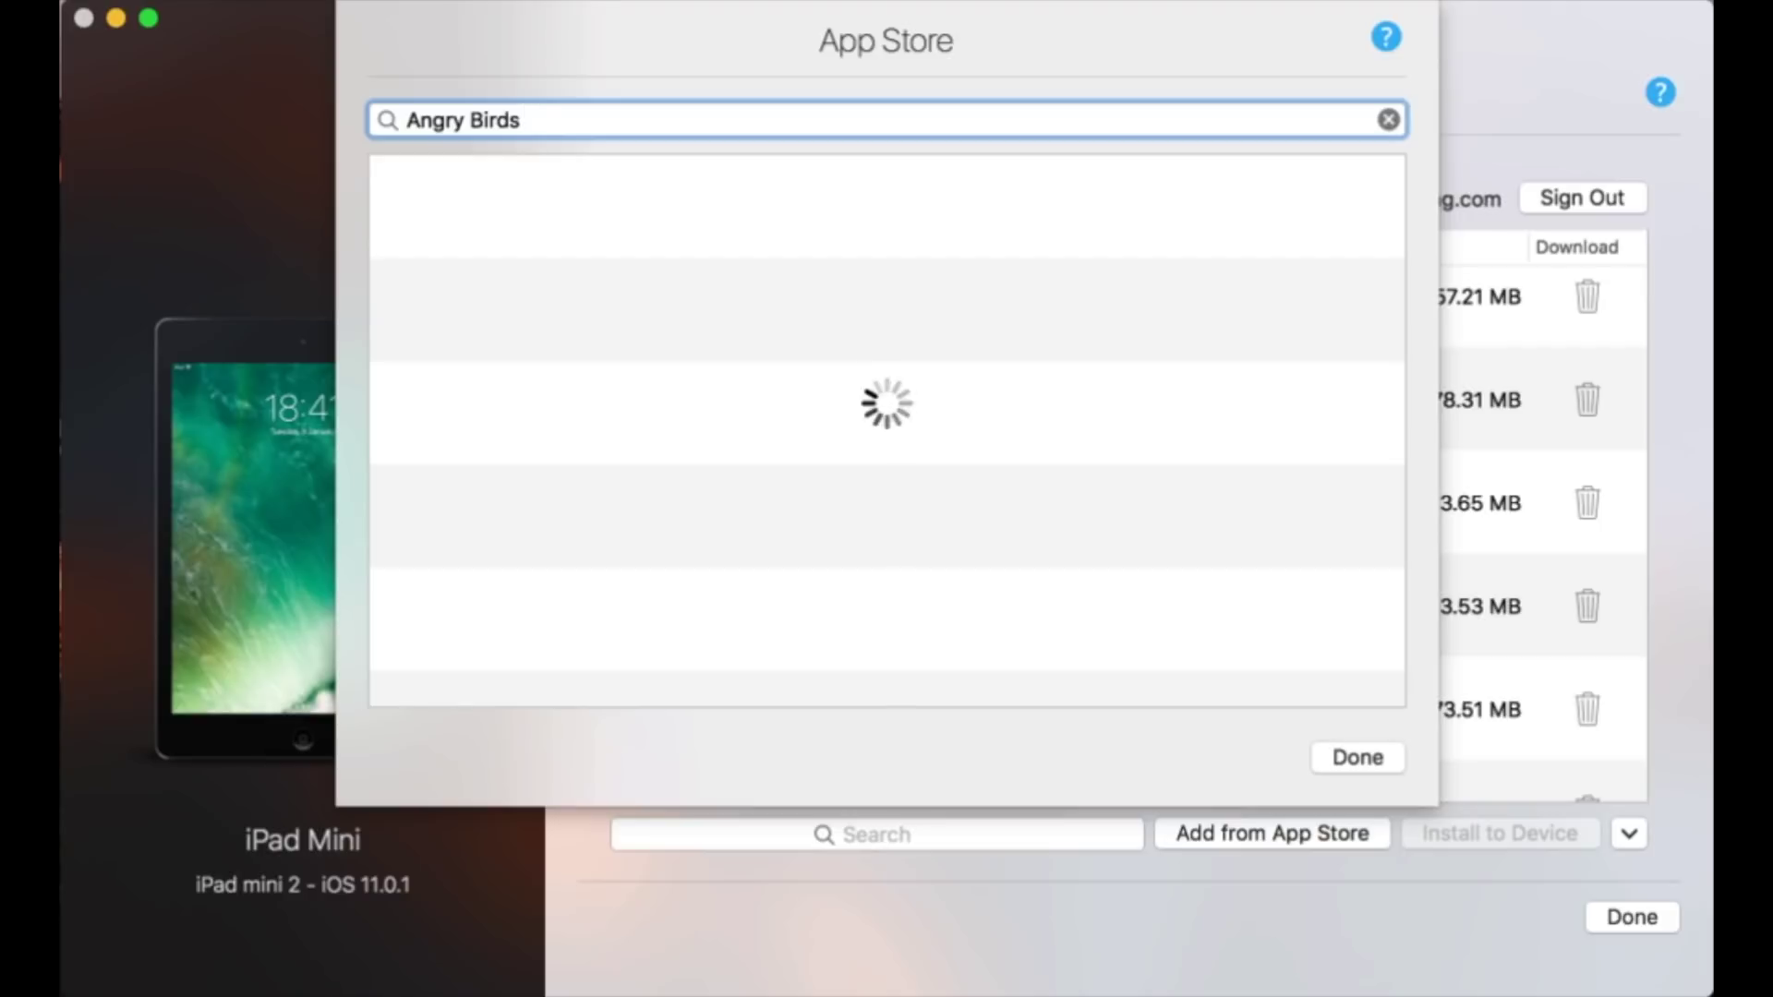
text( Rio)
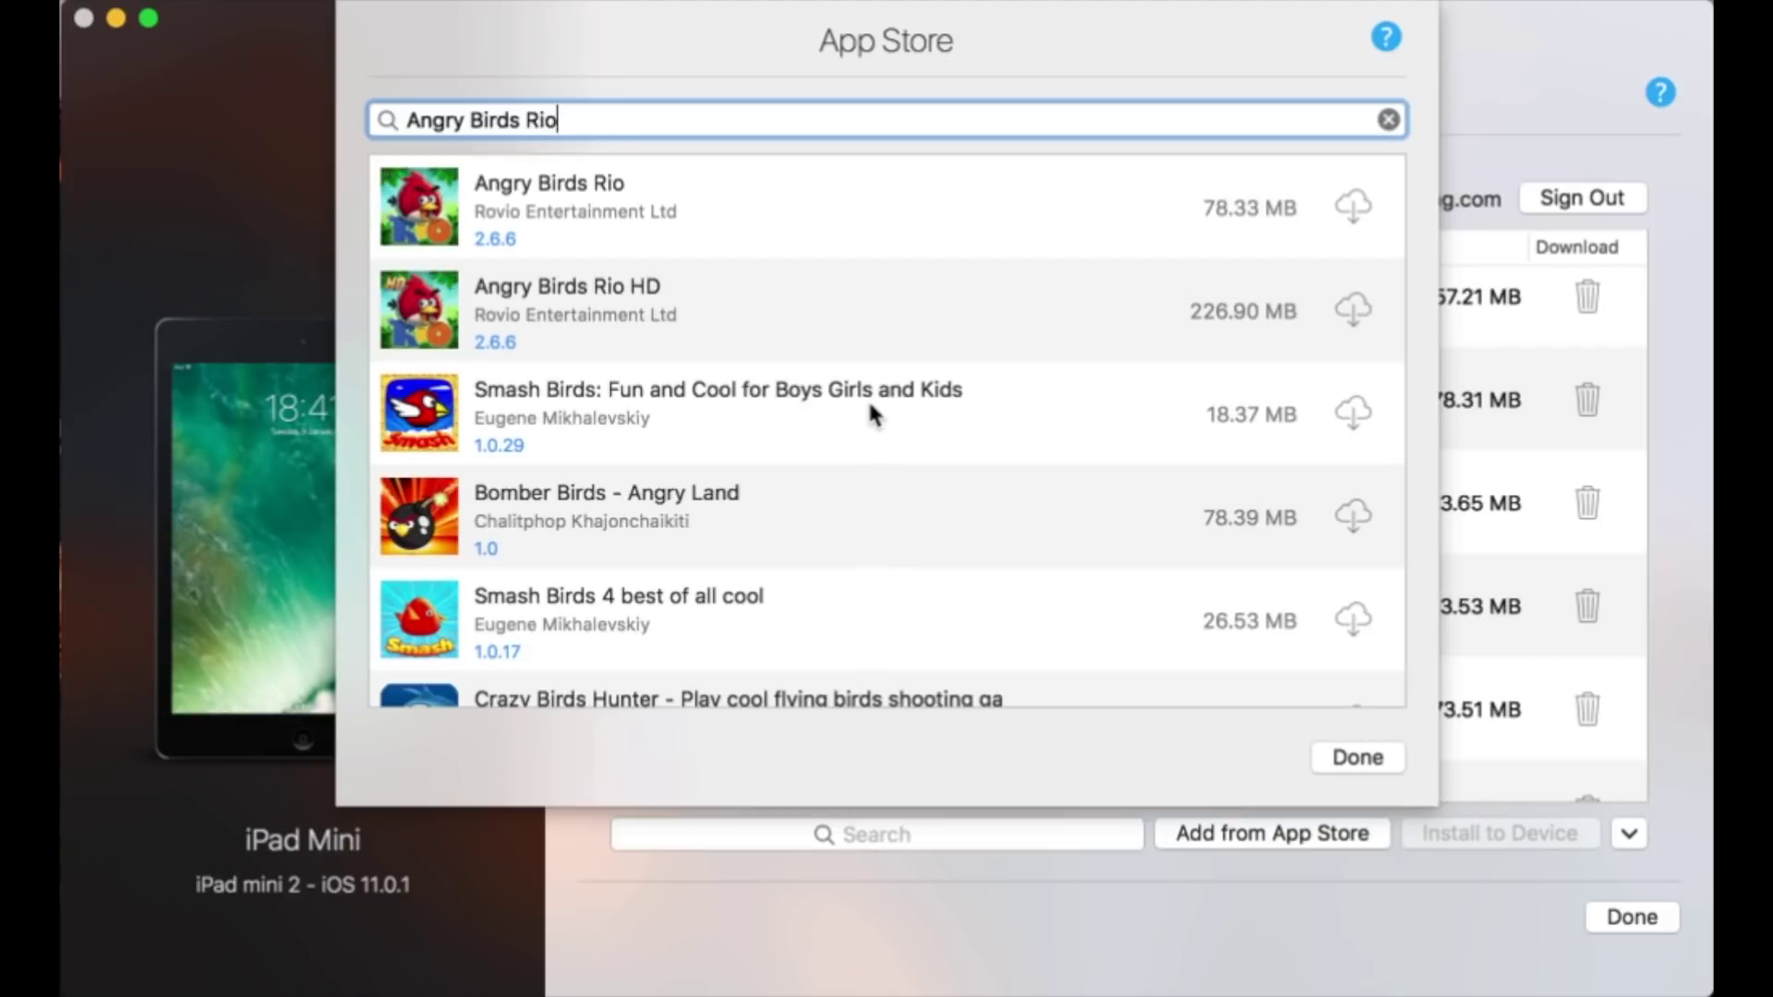
click(1354, 205)
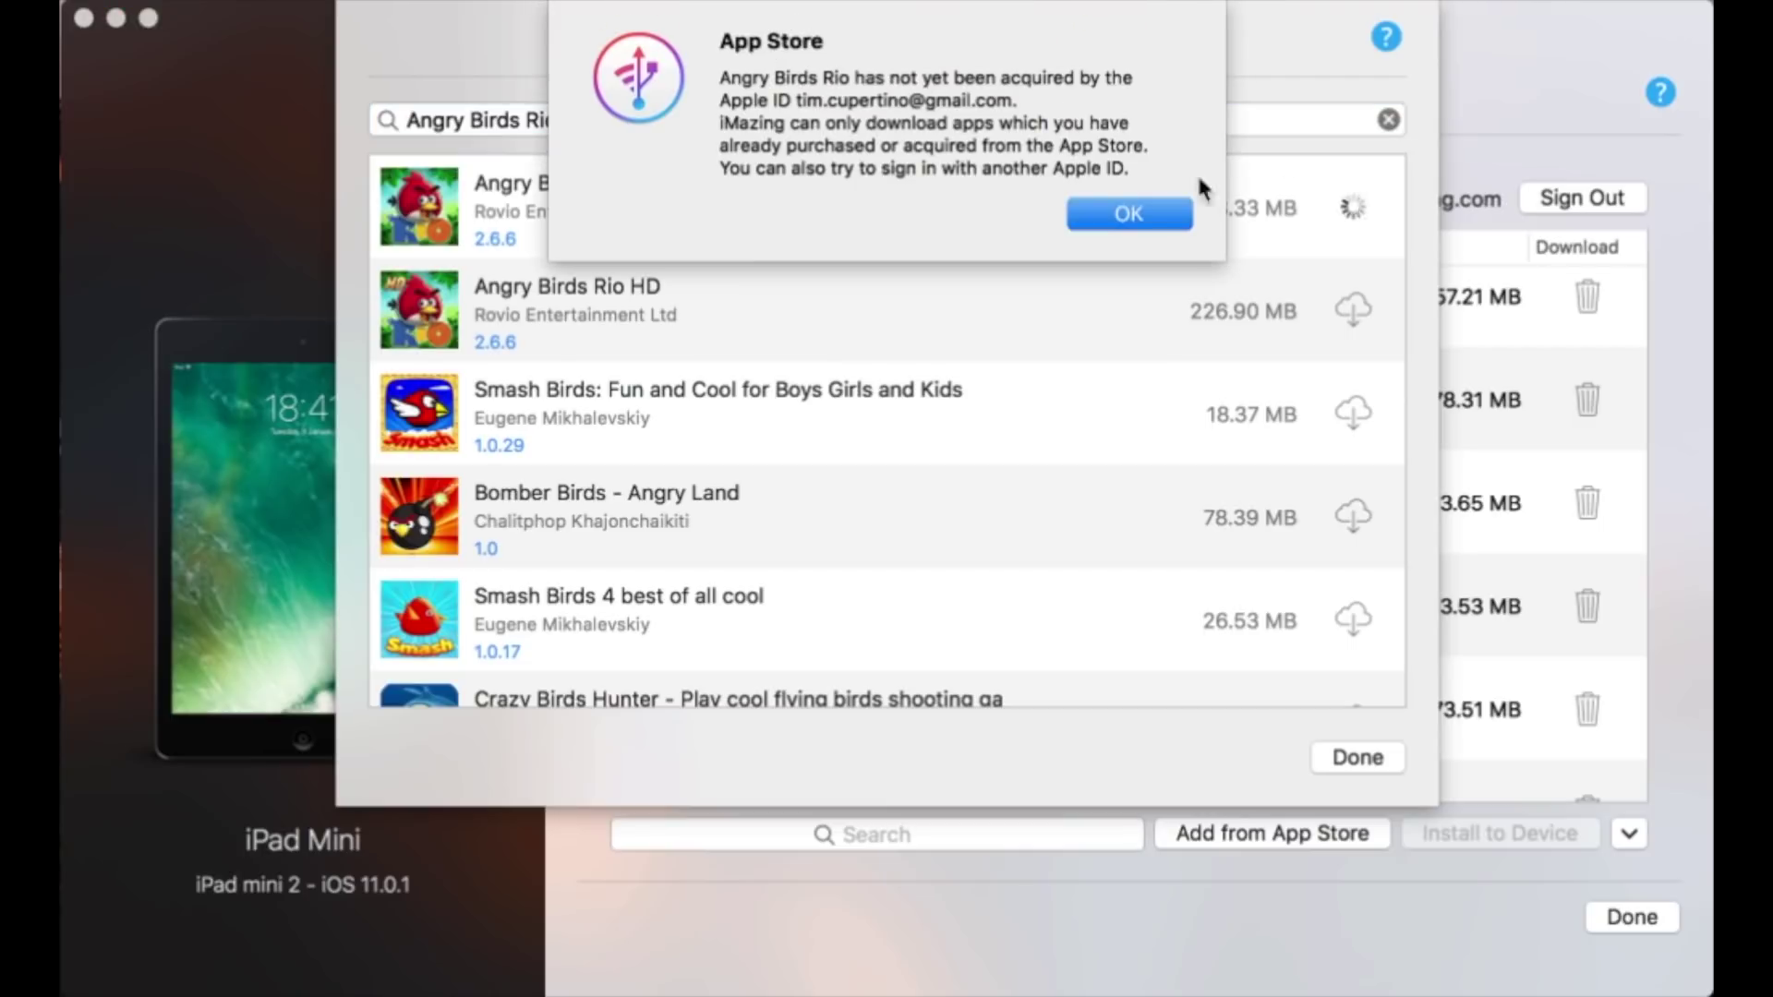
click(1121, 213)
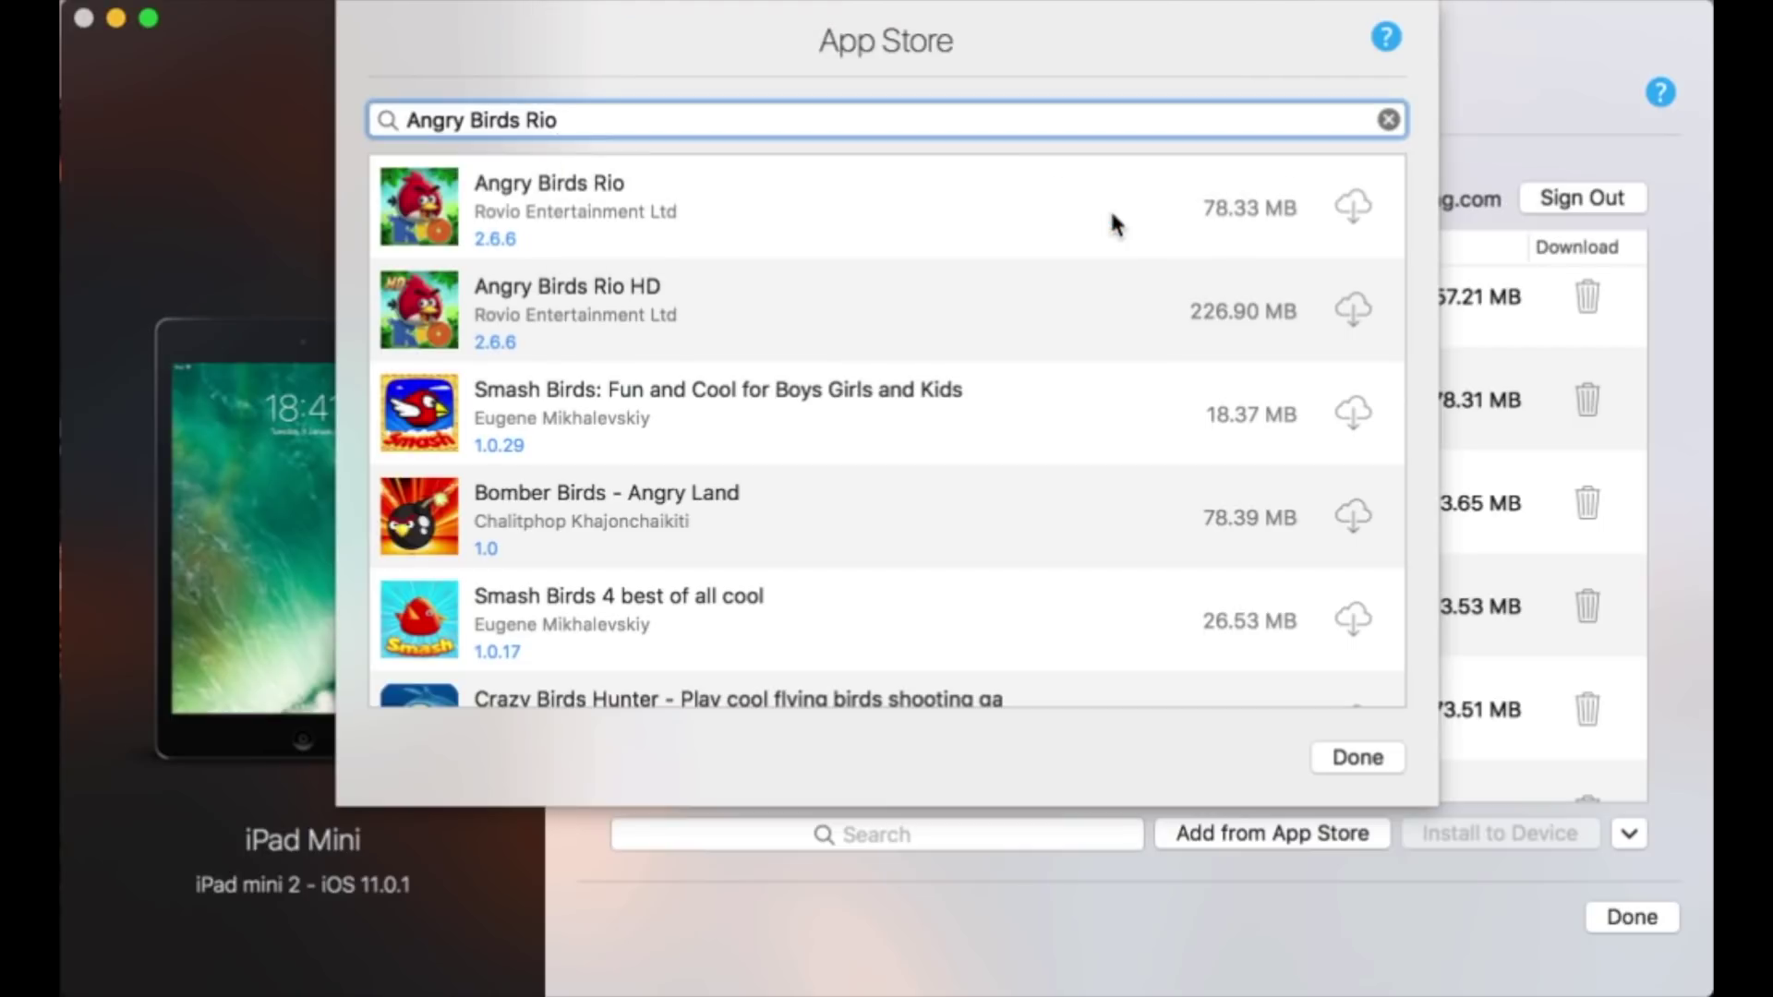
click(1326, 759)
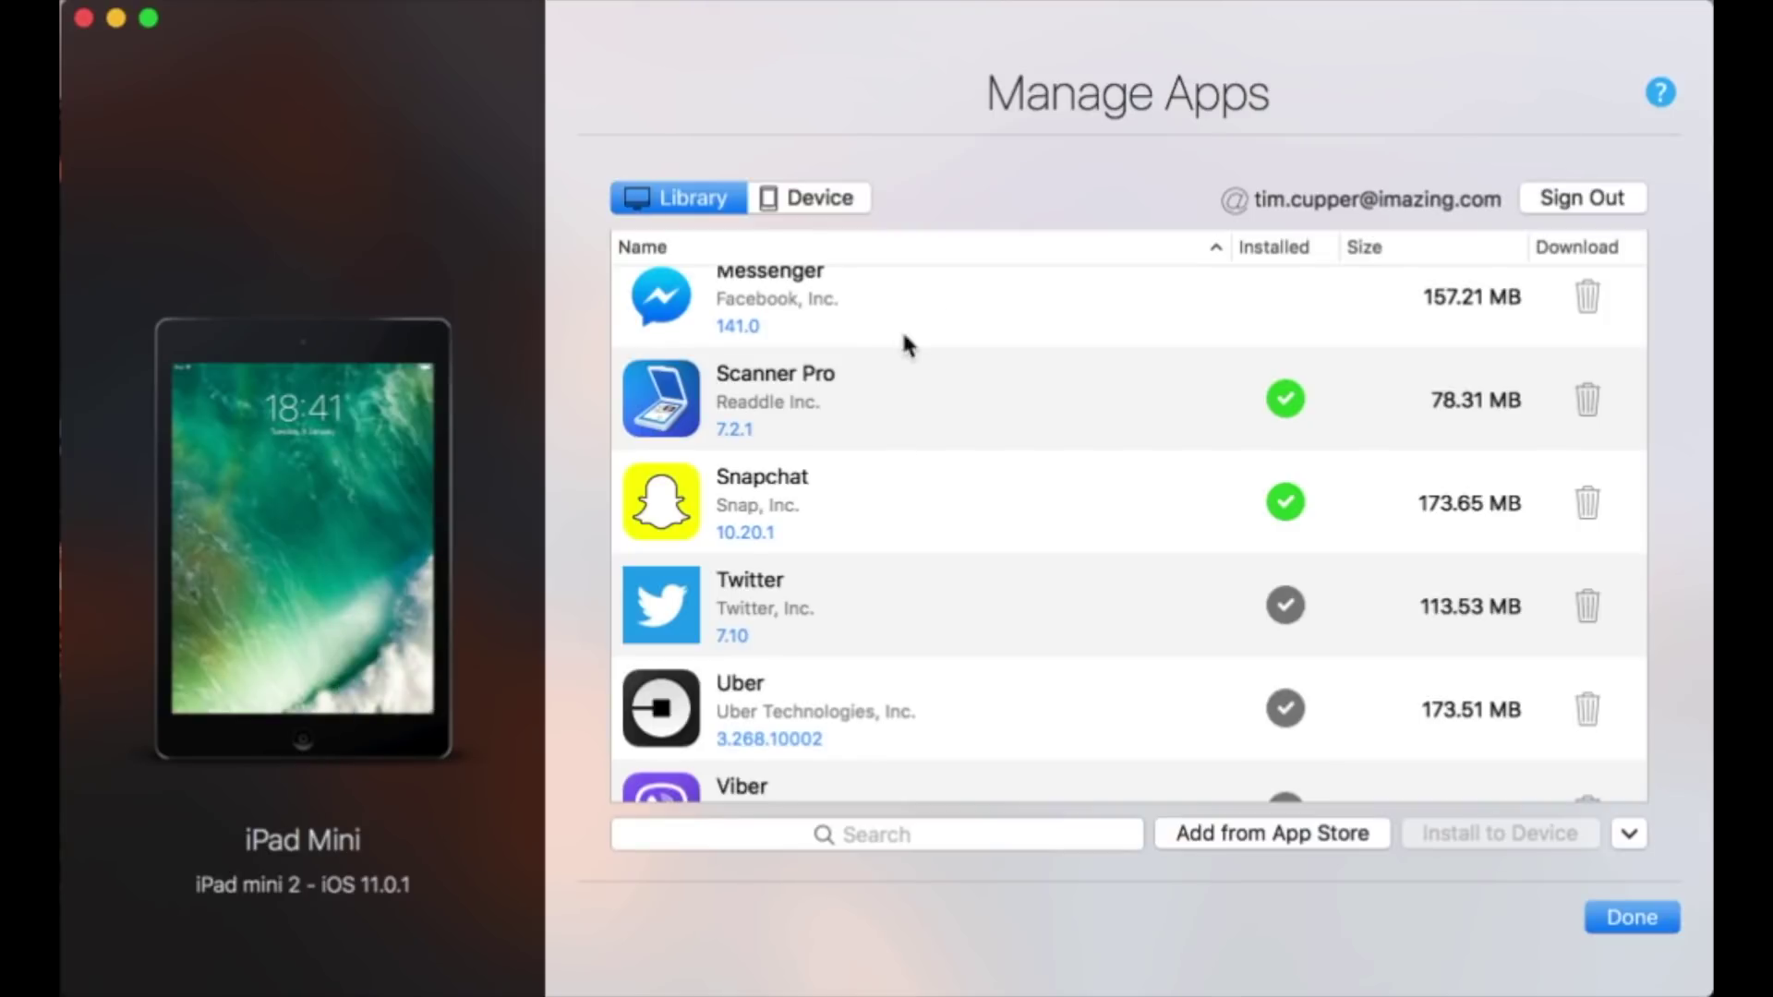
- Sort the app library by installed status
scroll(1110, 561, up, 10)
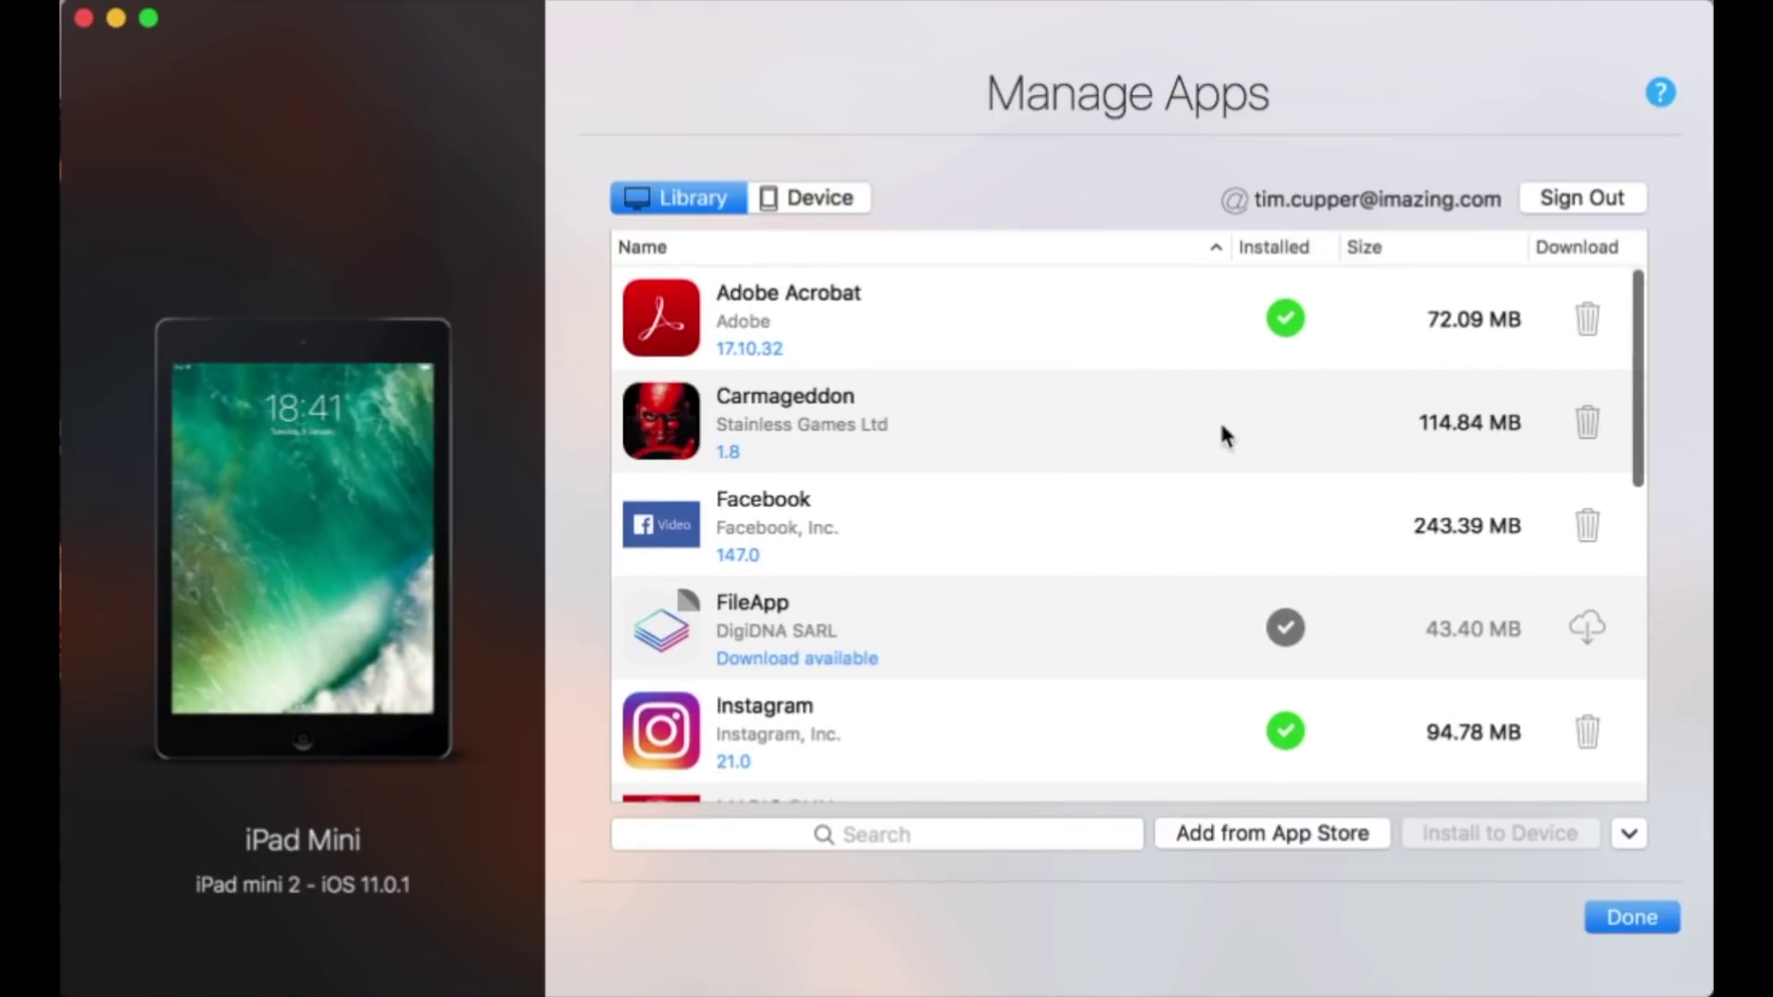
scroll(897, 503, down, 15)
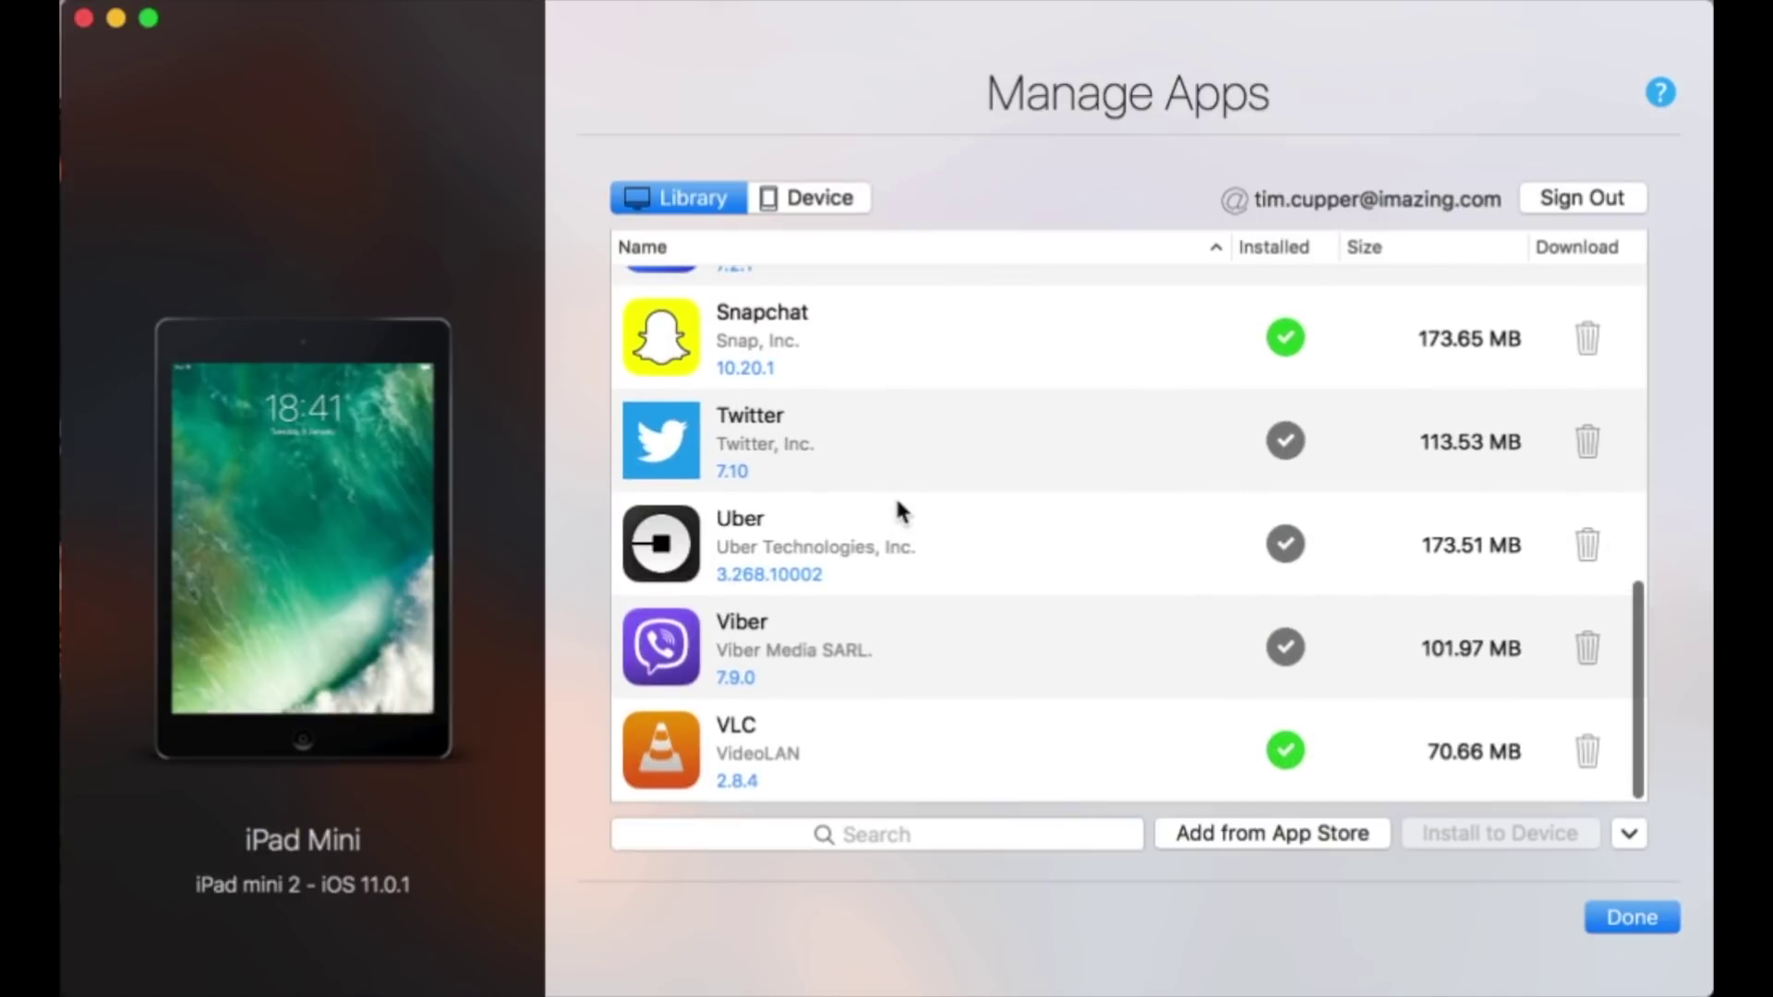
scroll(898, 506, up, 15)
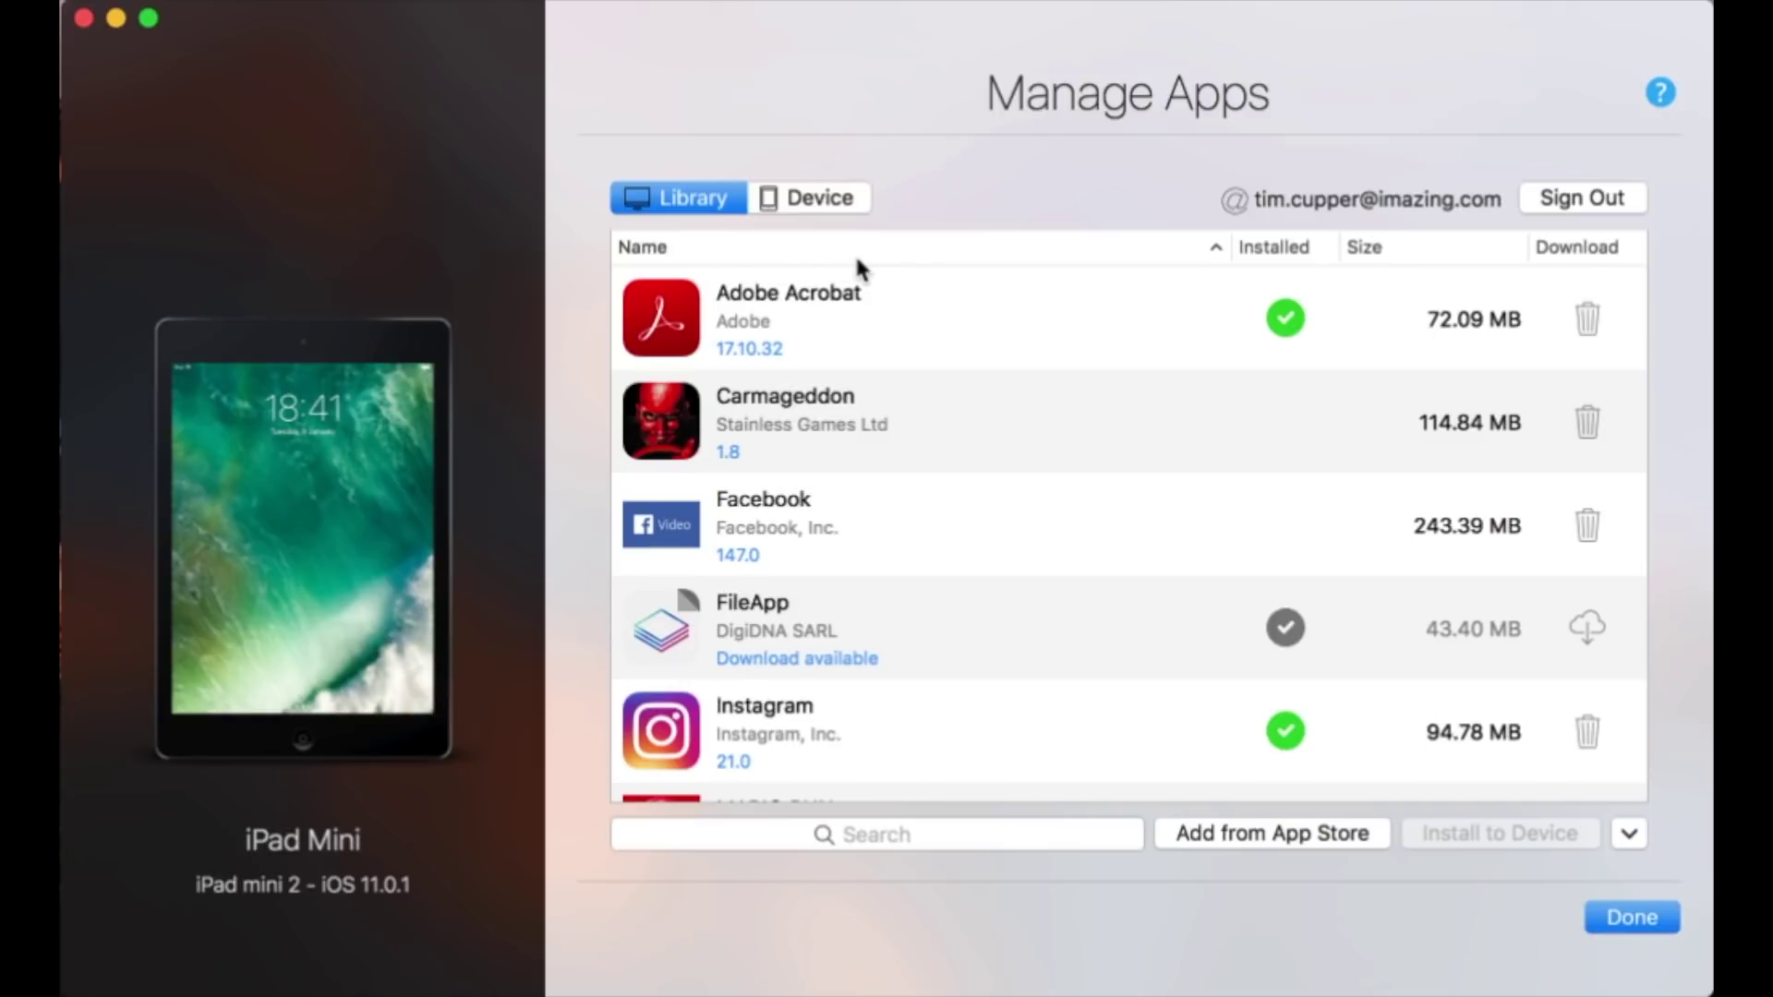
click(1277, 249)
scroll(1217, 406, down, 10)
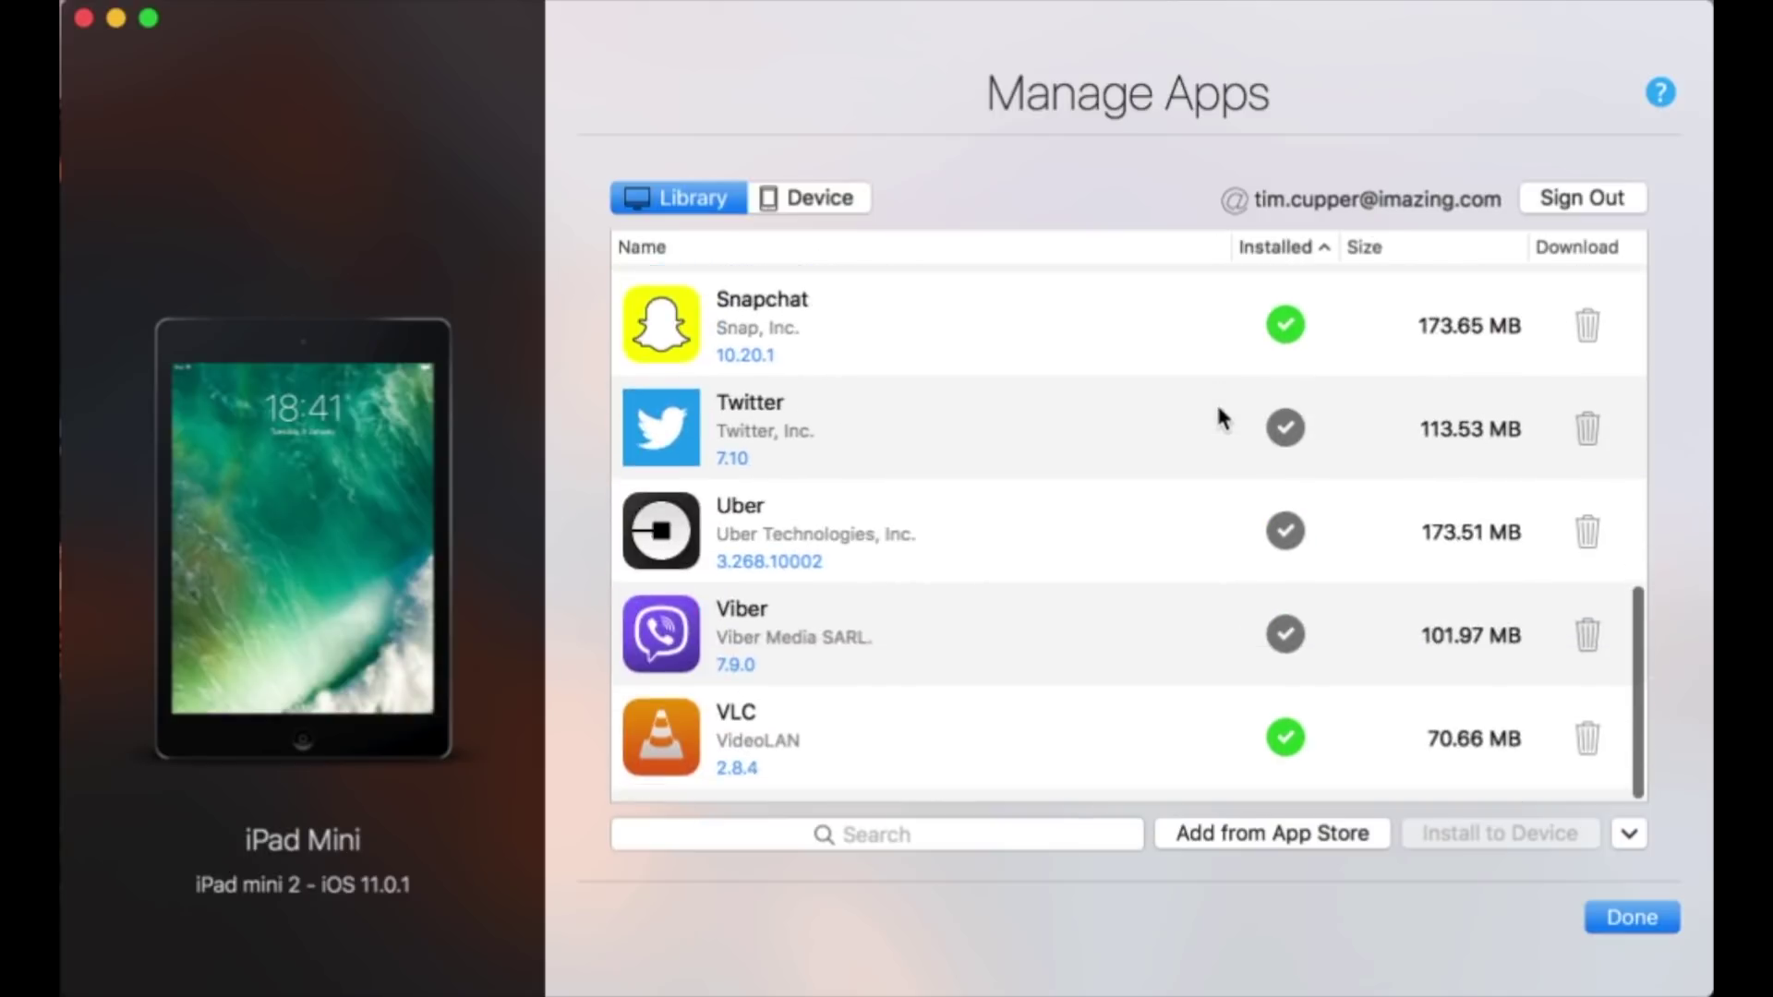
scroll(1217, 407, up, 10)
- Try size sorting both ways, then settle on ascending download-status order
click(1405, 247)
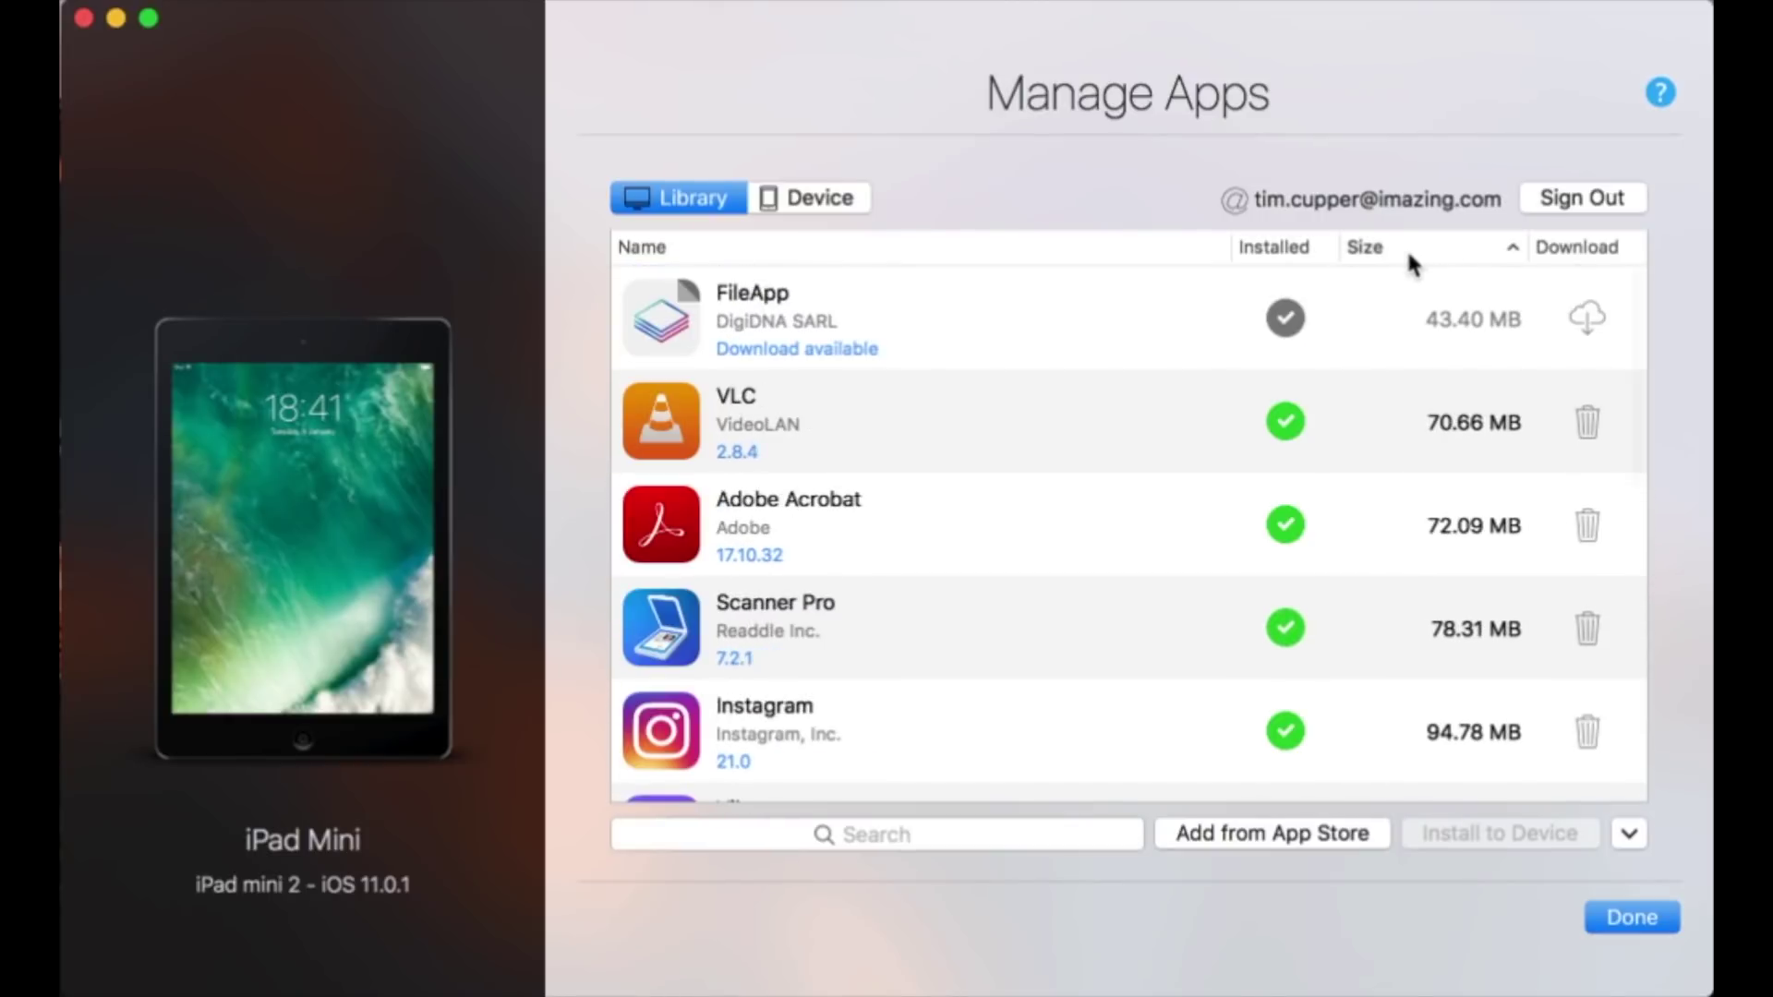
click(1405, 247)
click(1568, 249)
click(1575, 251)
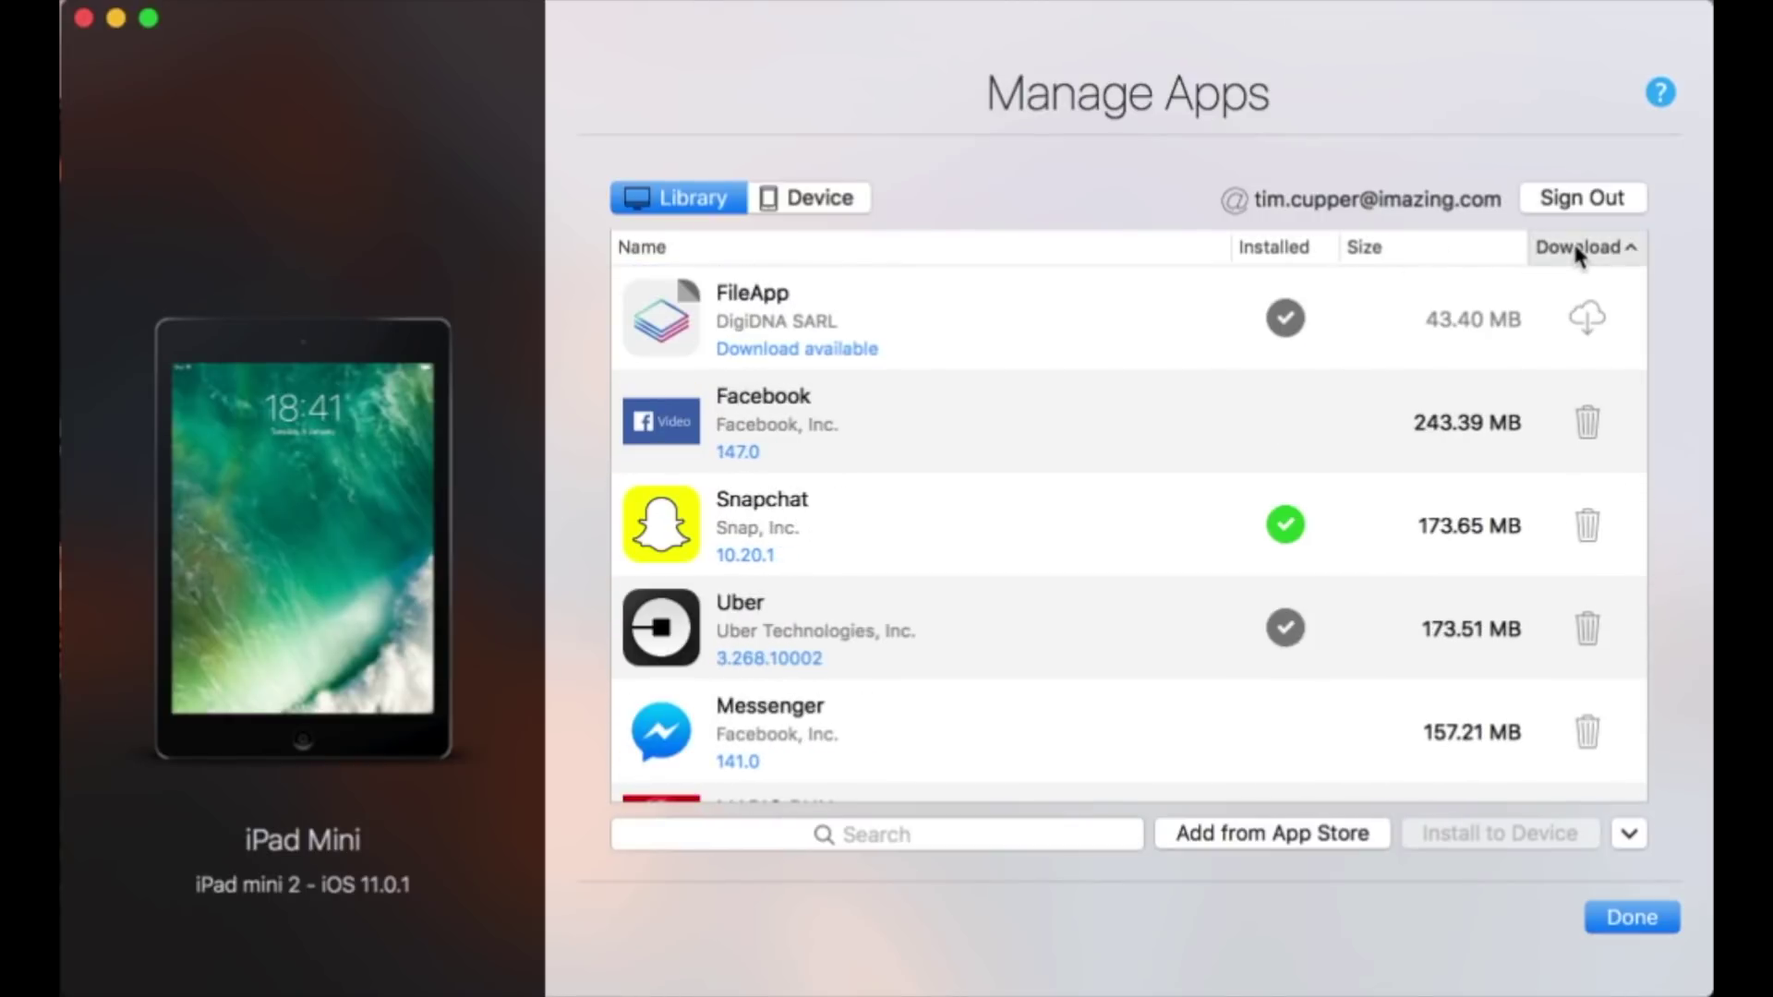
click(1577, 253)
scroll(977, 499, down, 10)
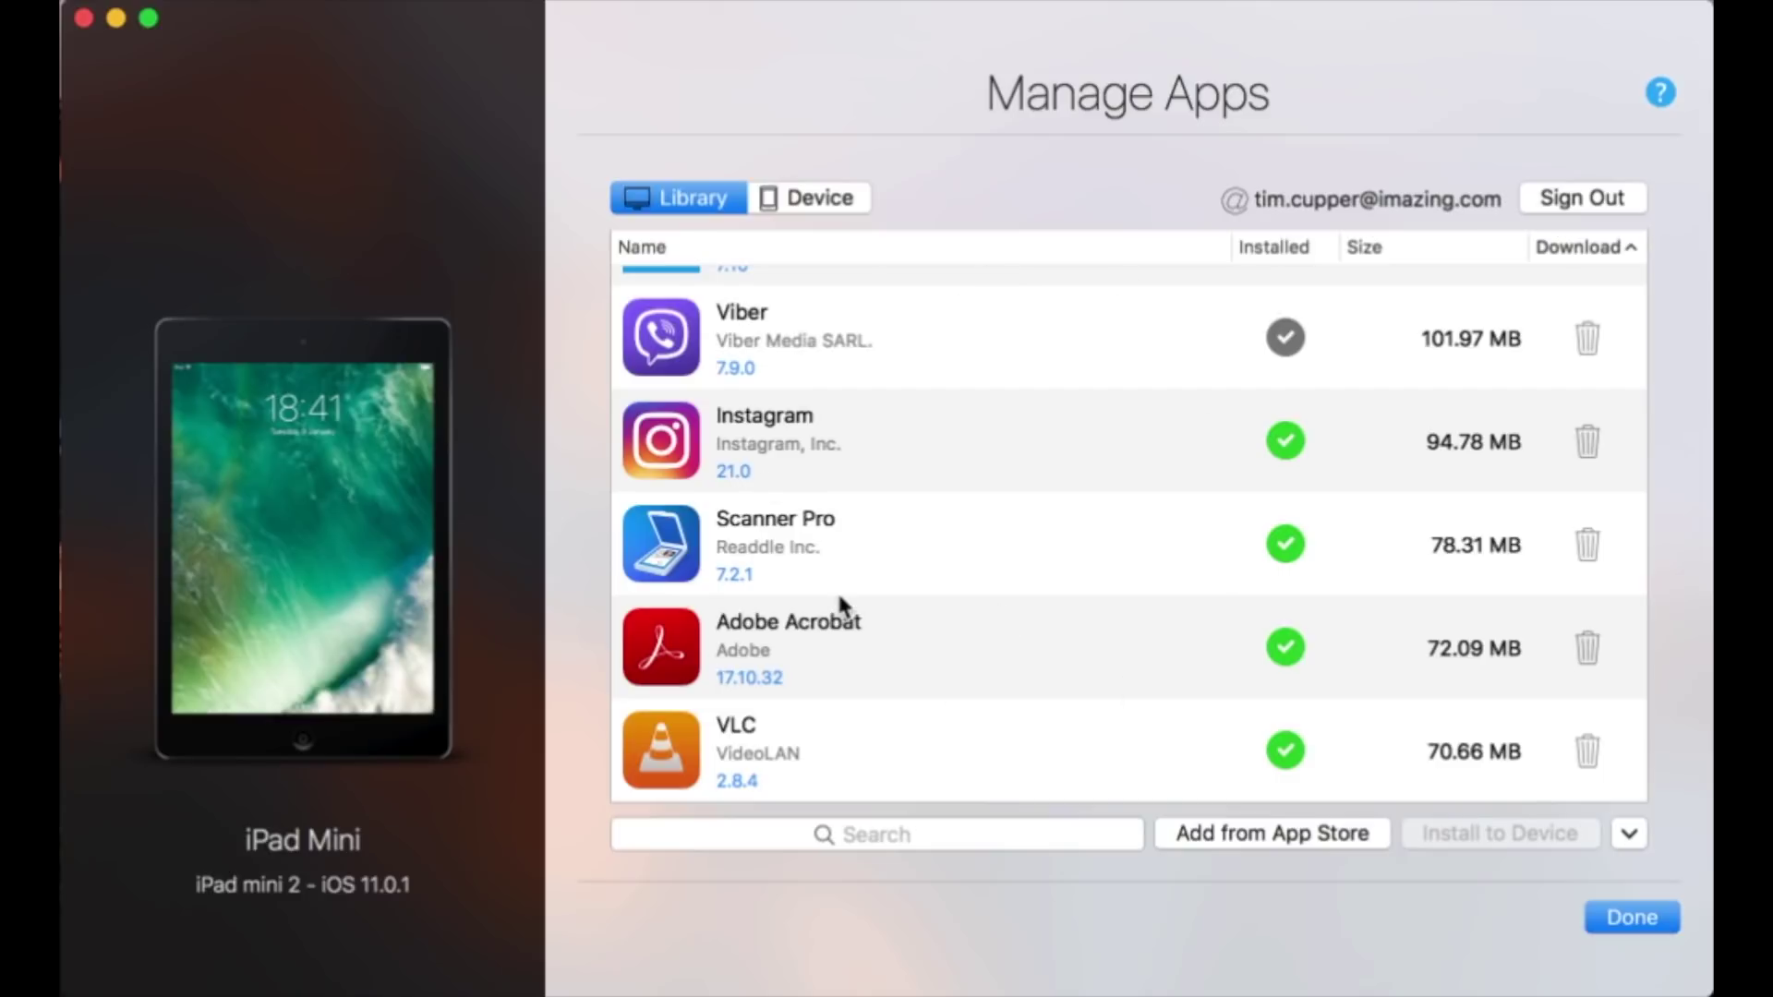
scroll(839, 600, up, 10)
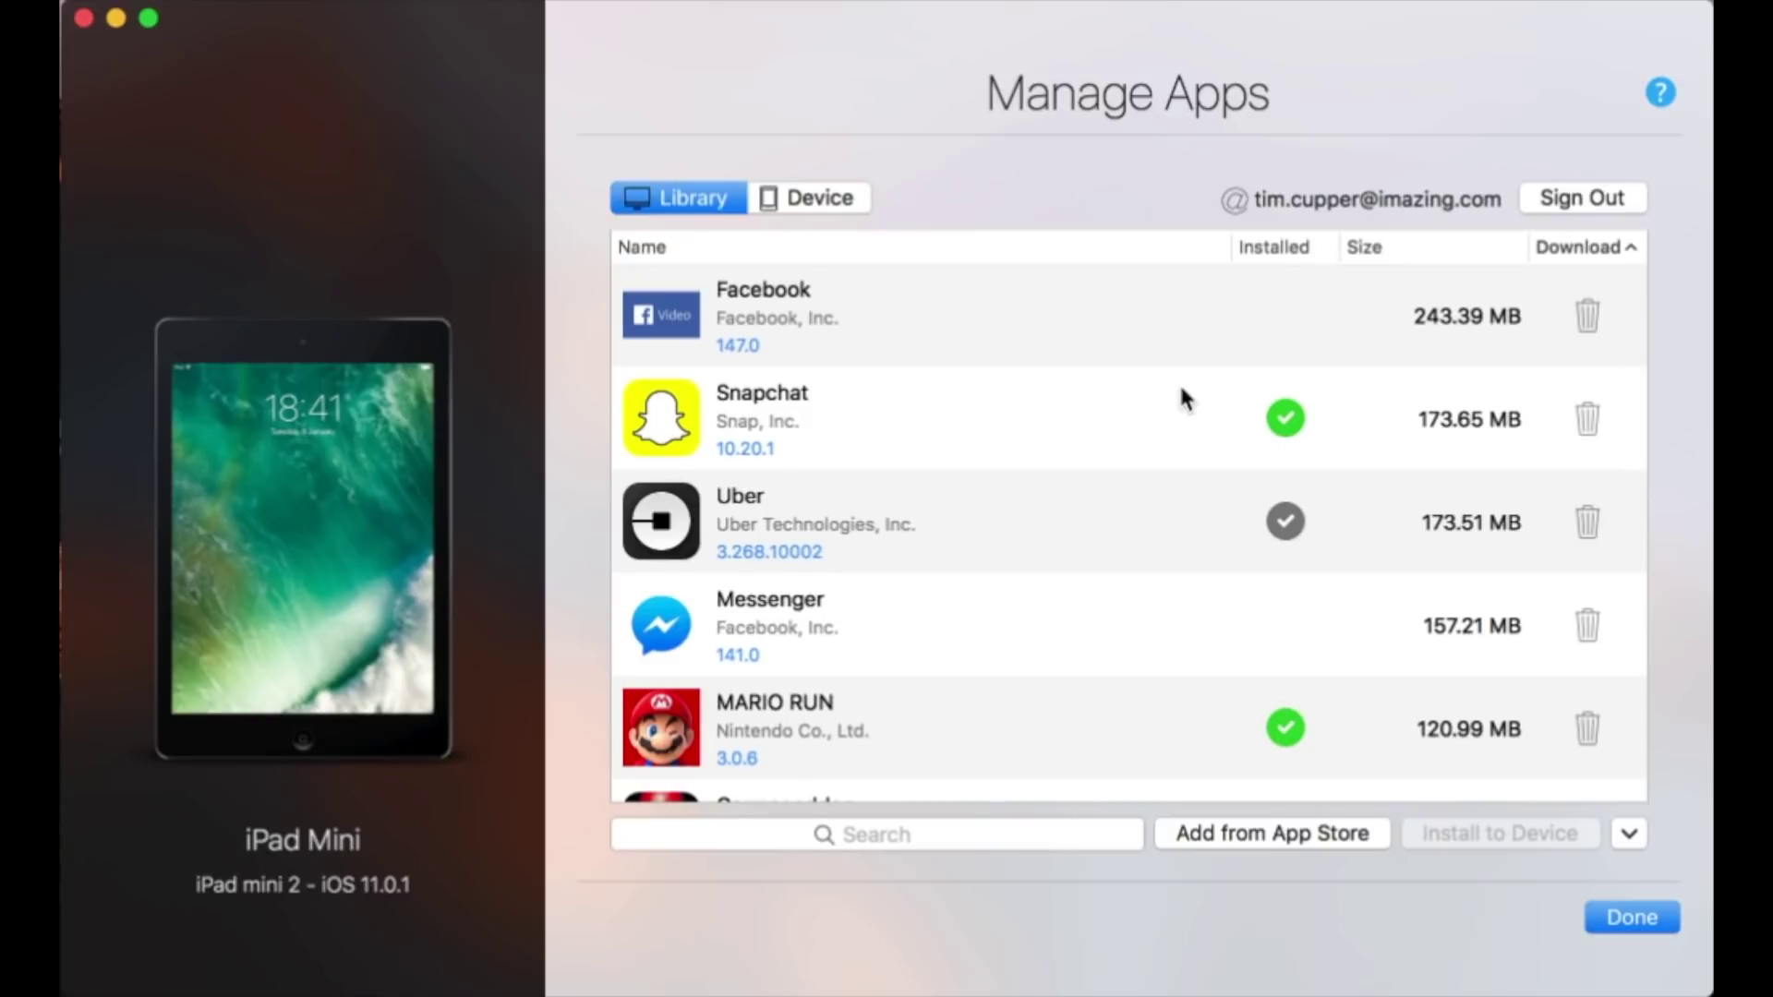
scroll(1065, 409, up, 2)
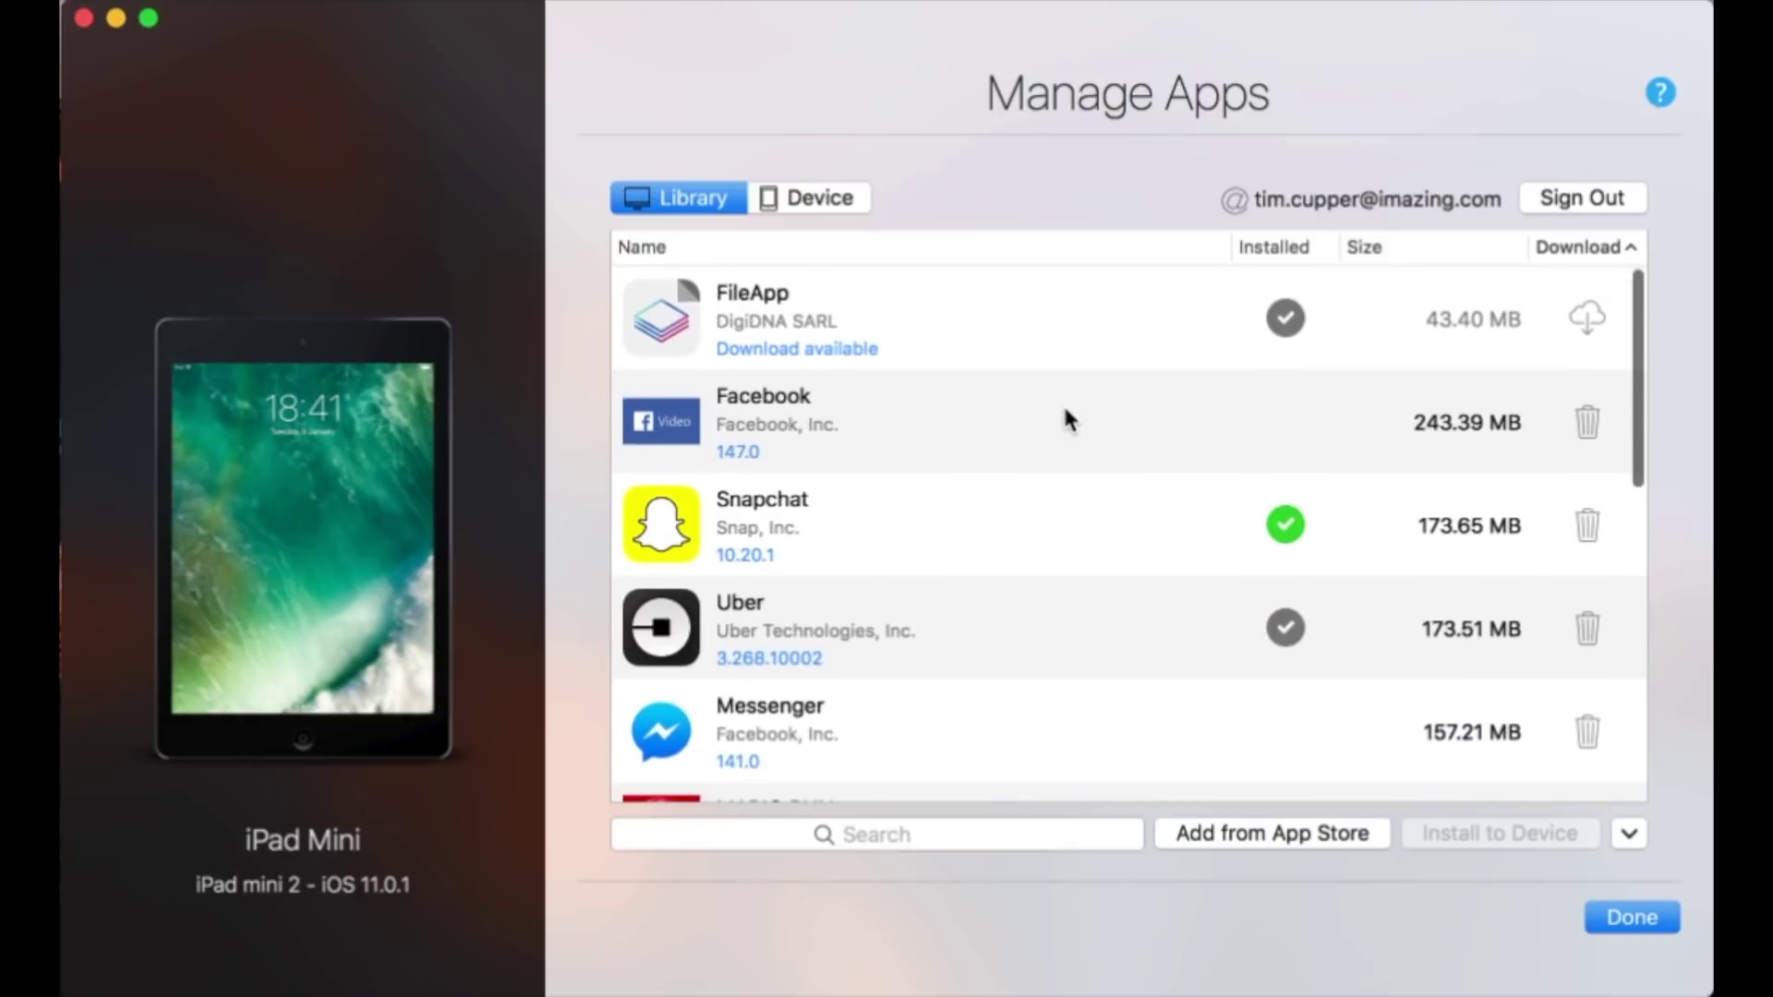
scroll(1064, 409, down, 6)
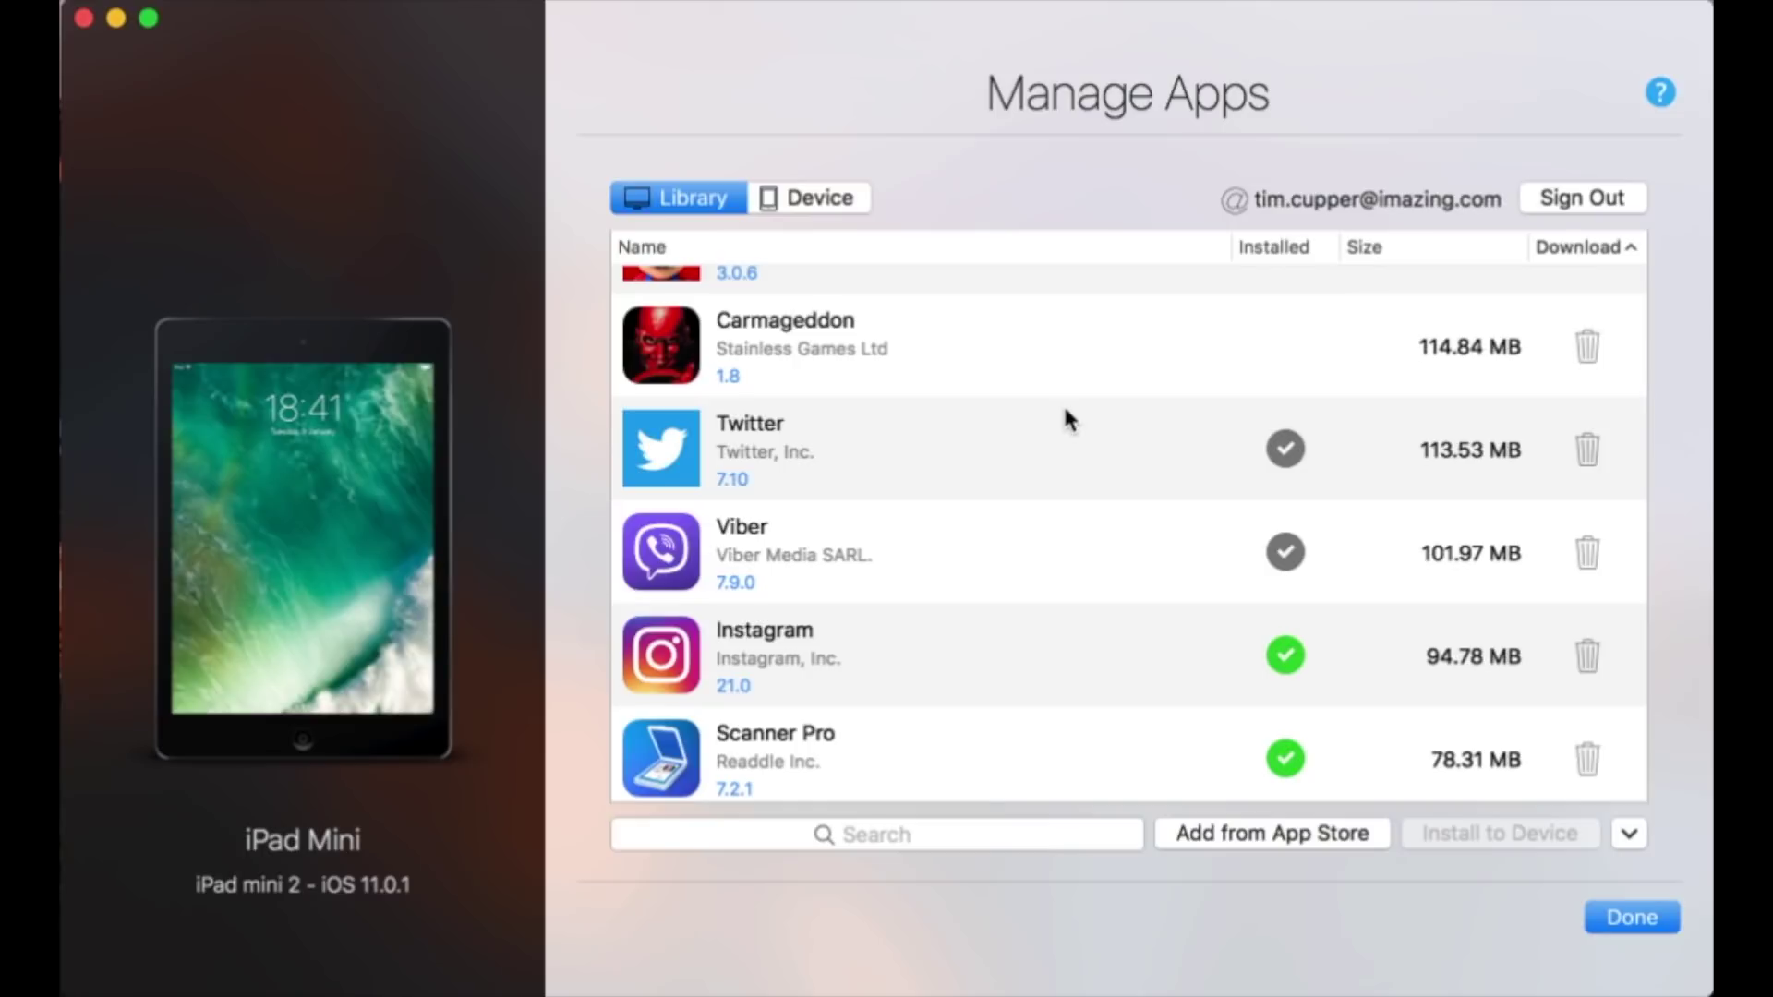
scroll(1066, 417, up, 5)
scroll(1067, 418, down, 8)
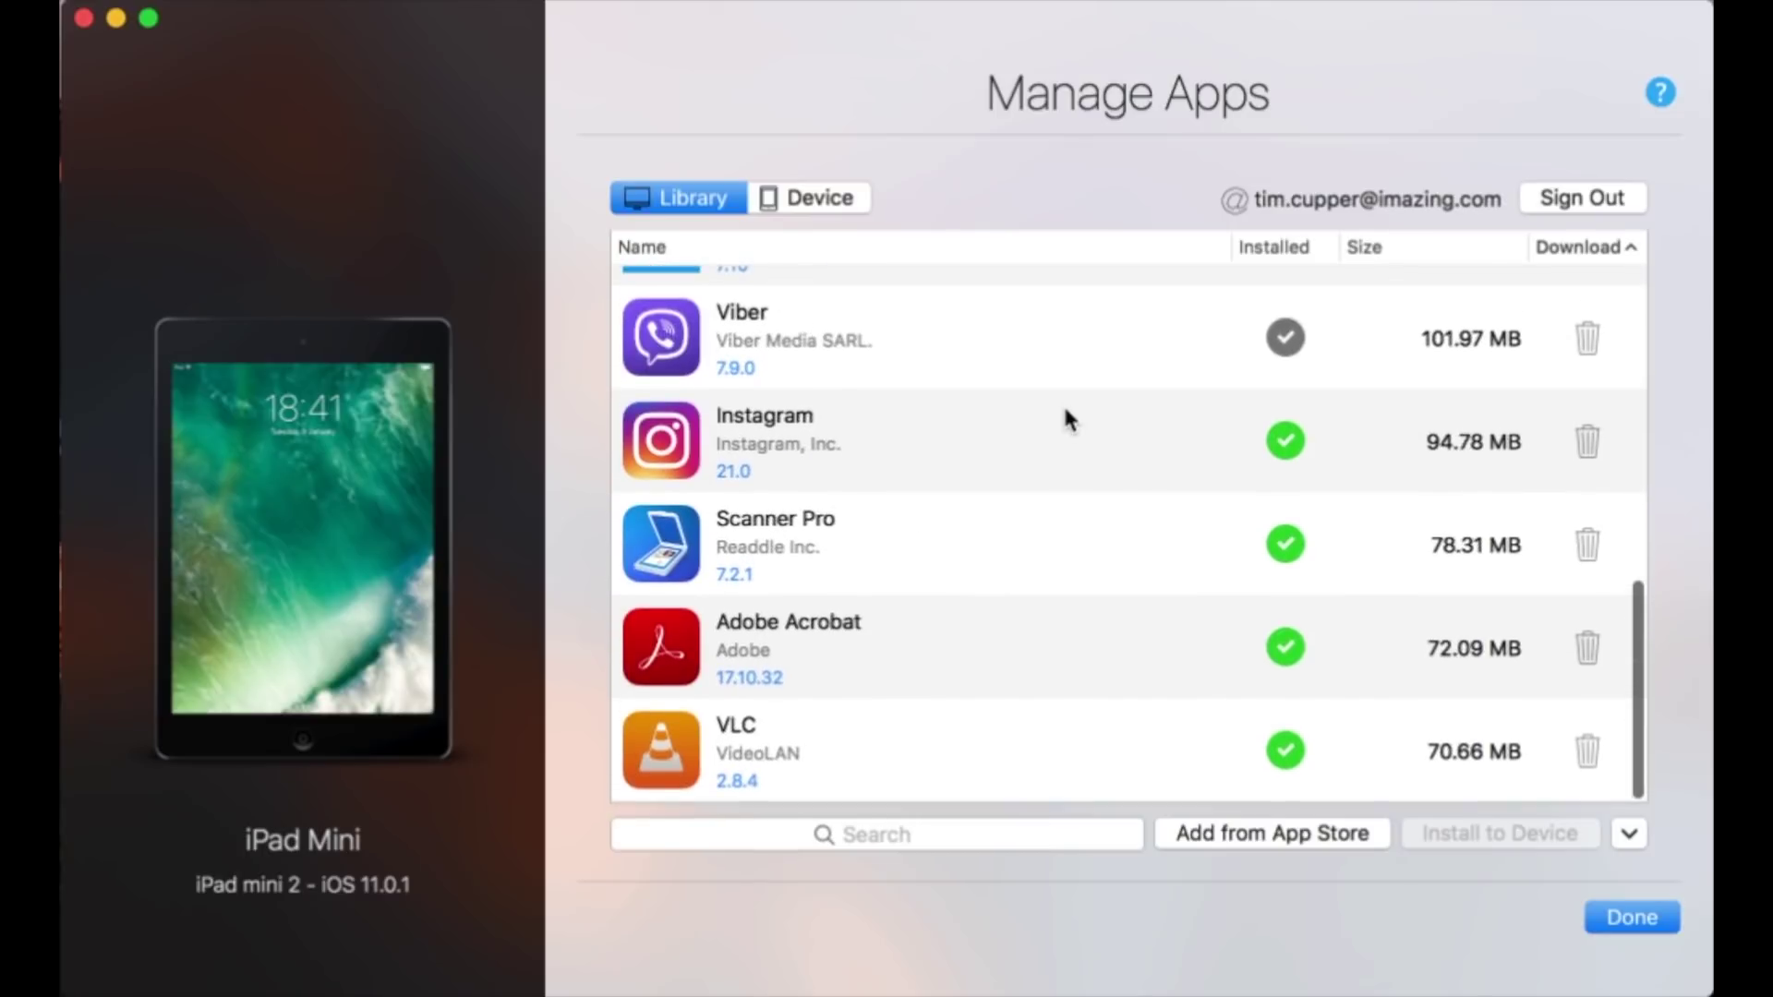
scroll(1067, 413, up, 3)
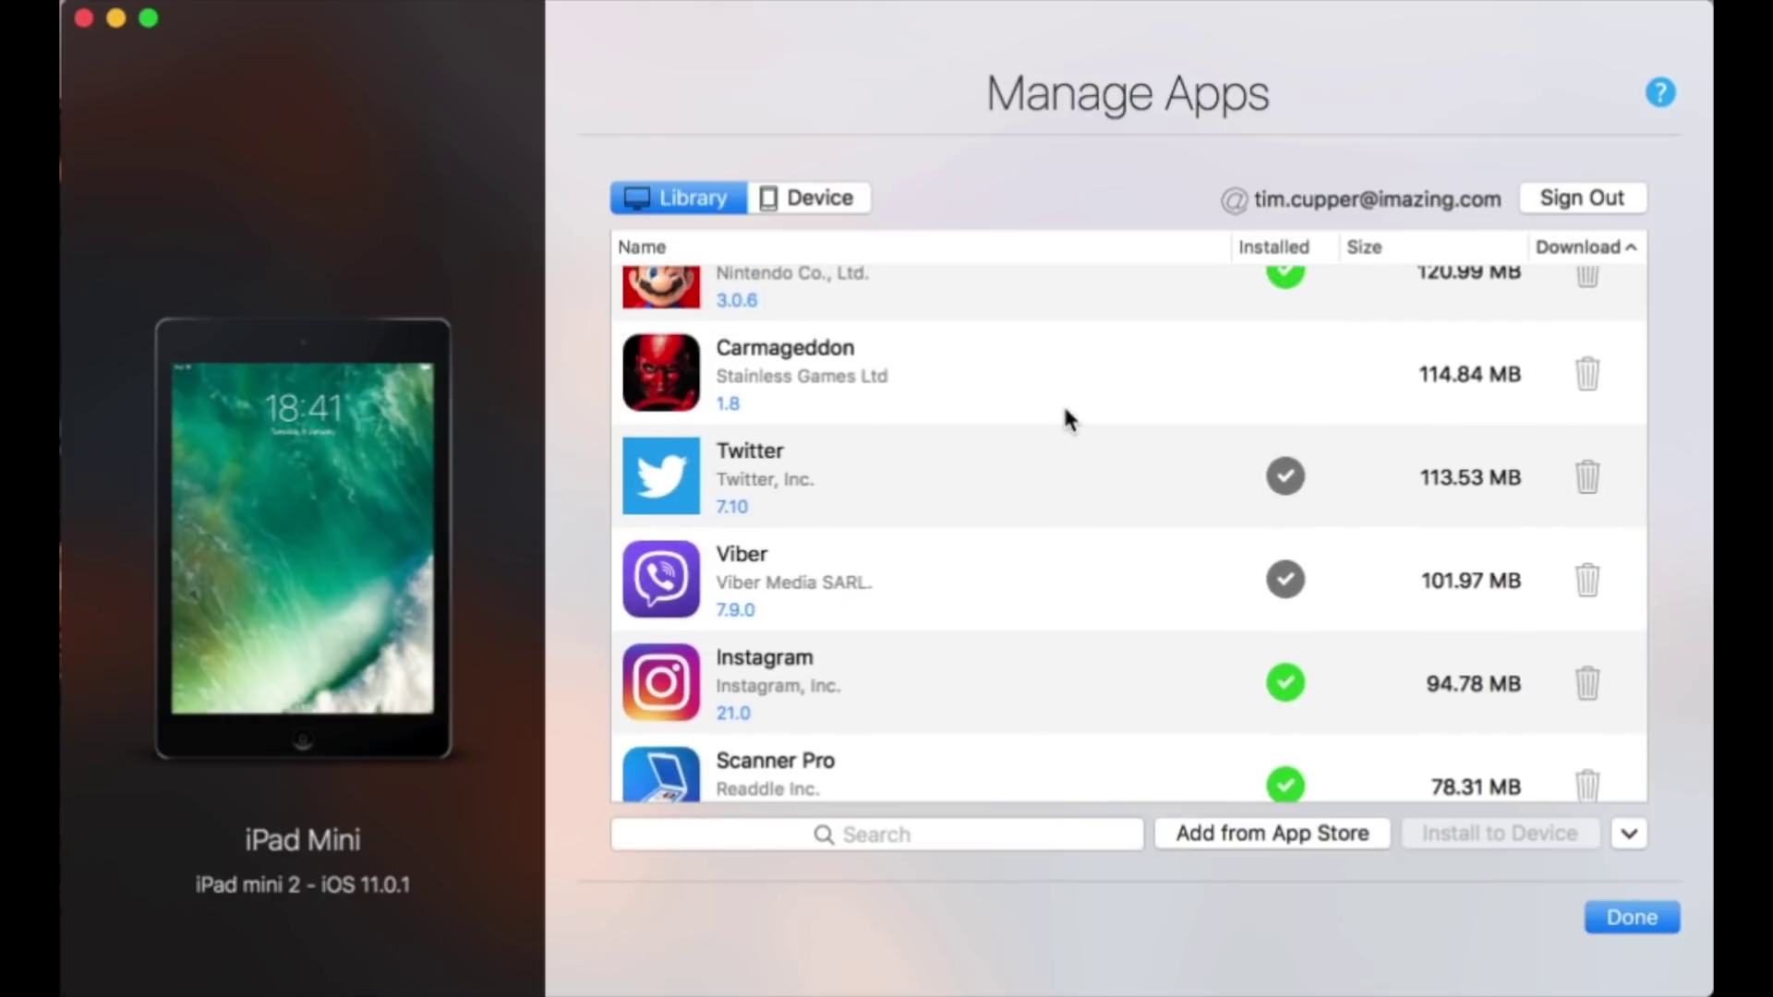
scroll(1066, 412, up, 6)
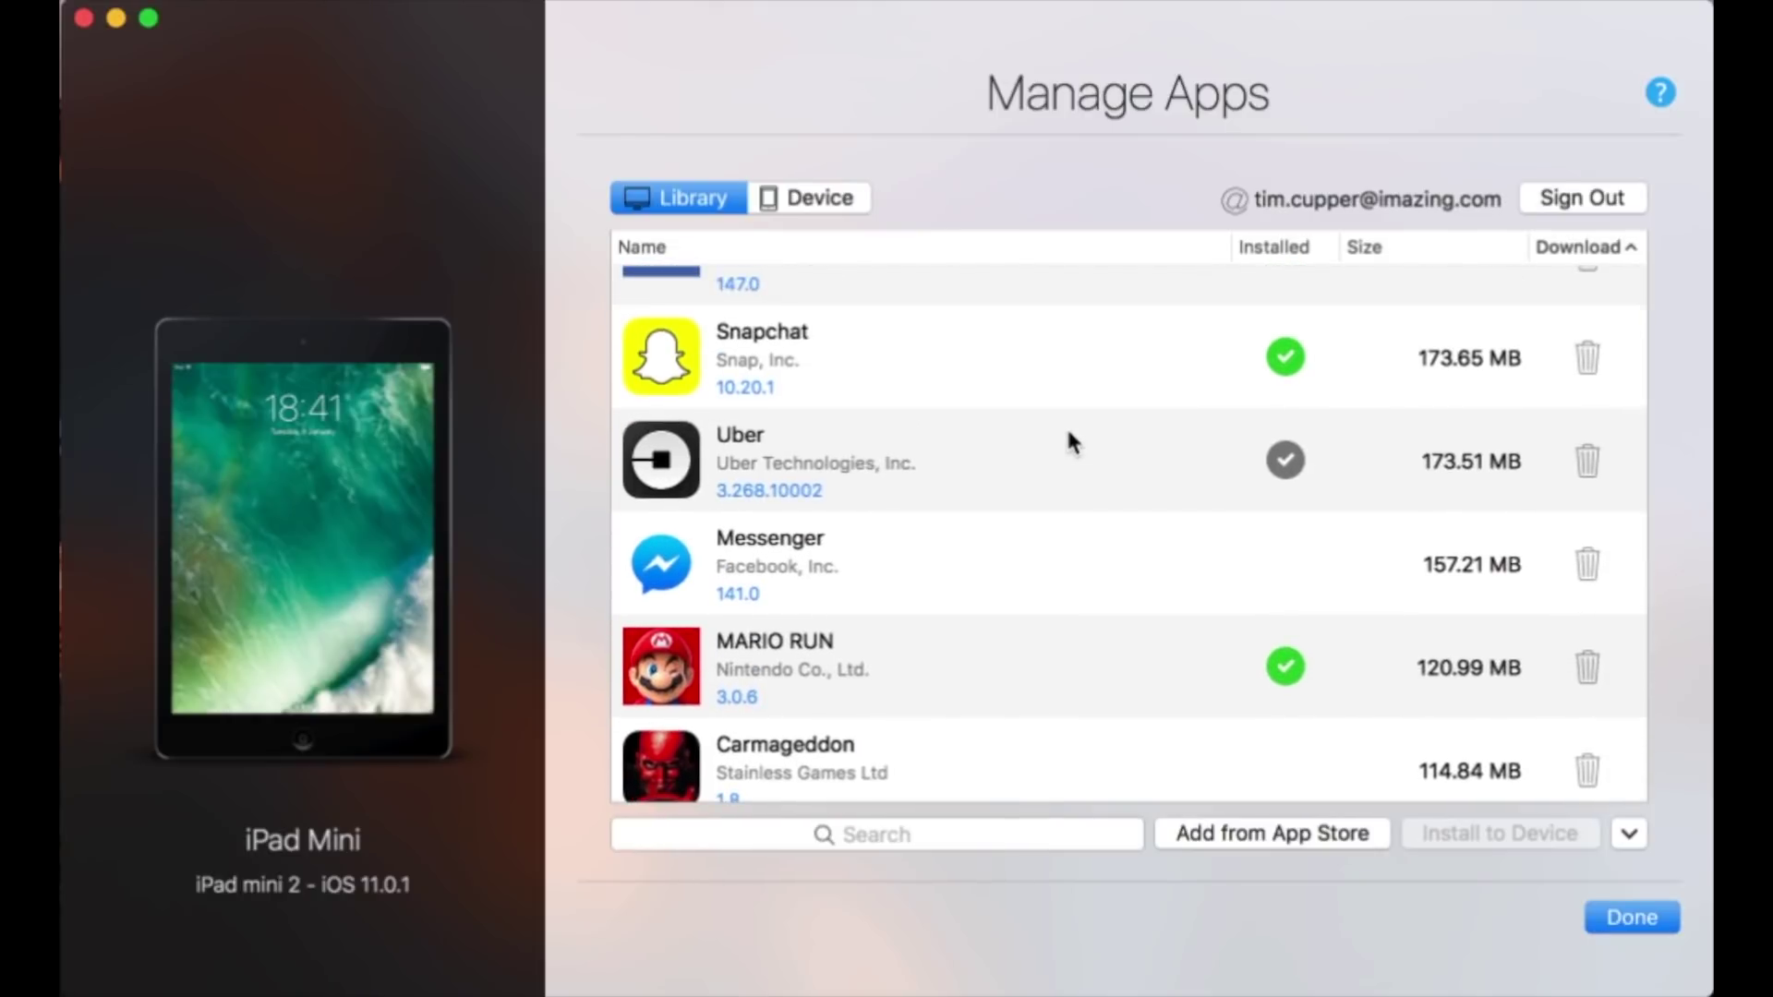
scroll(1068, 436, up, 2)
scroll(1068, 436, down, 10)
scroll(1069, 436, up, 3)
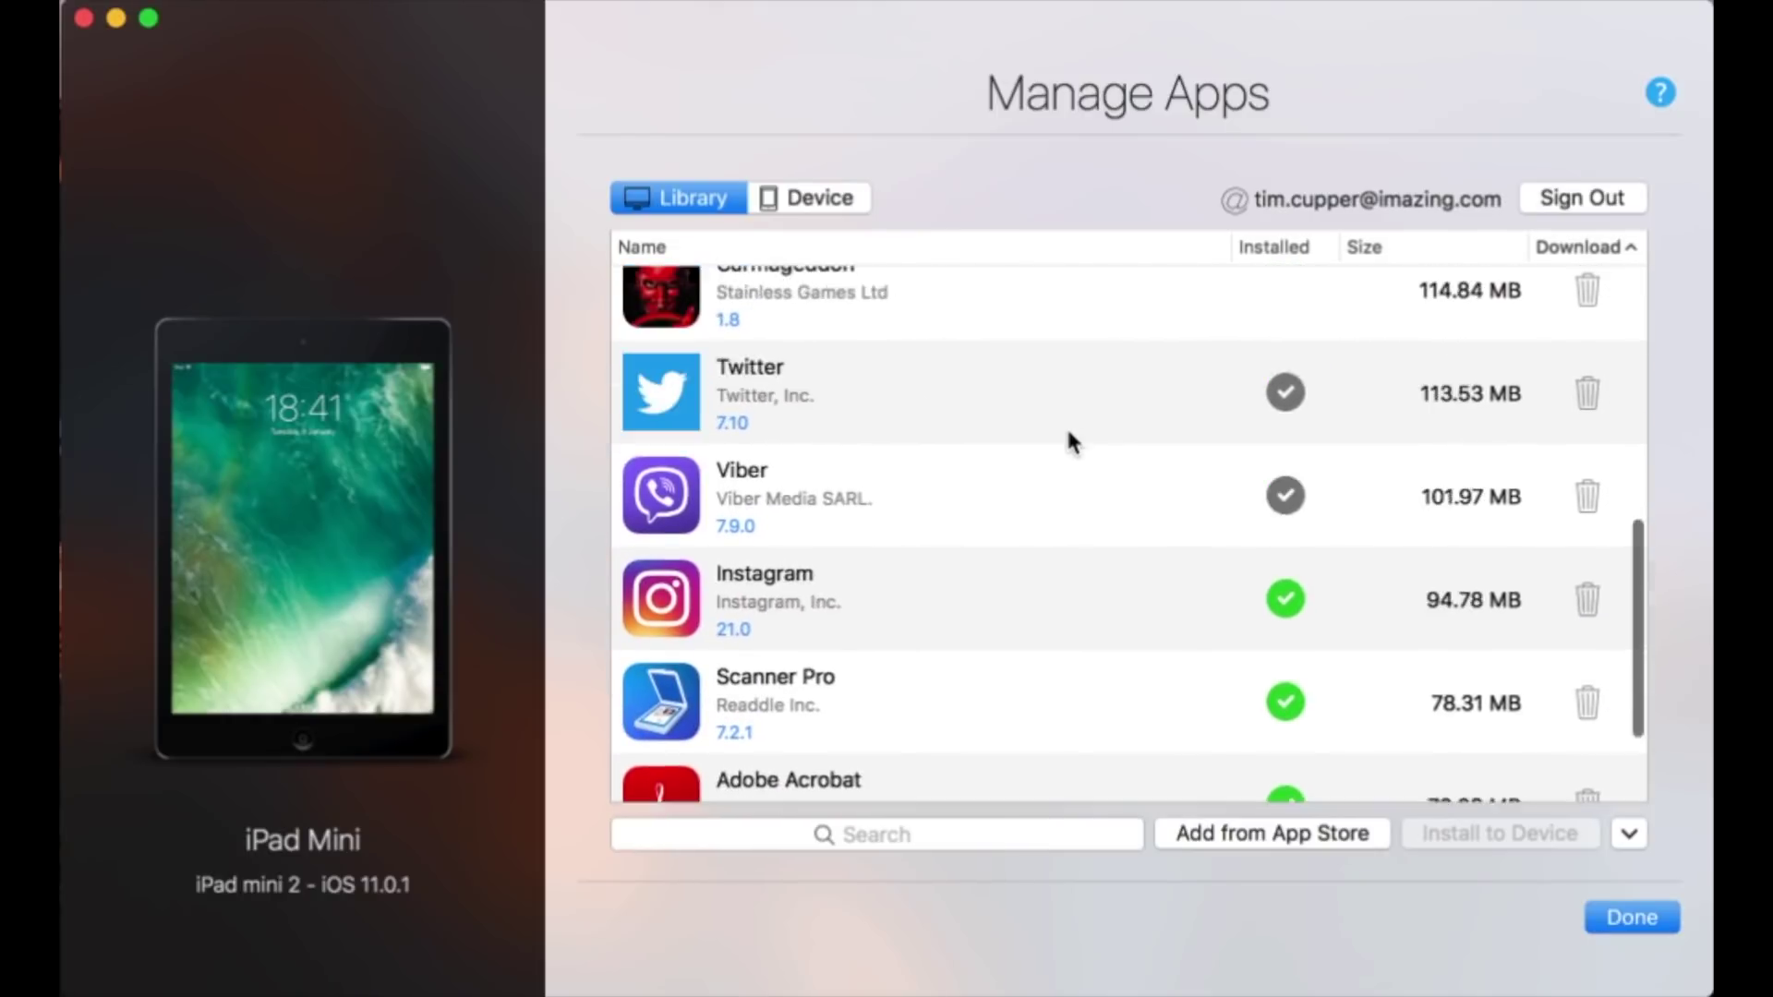
scroll(1067, 433, up, 1)
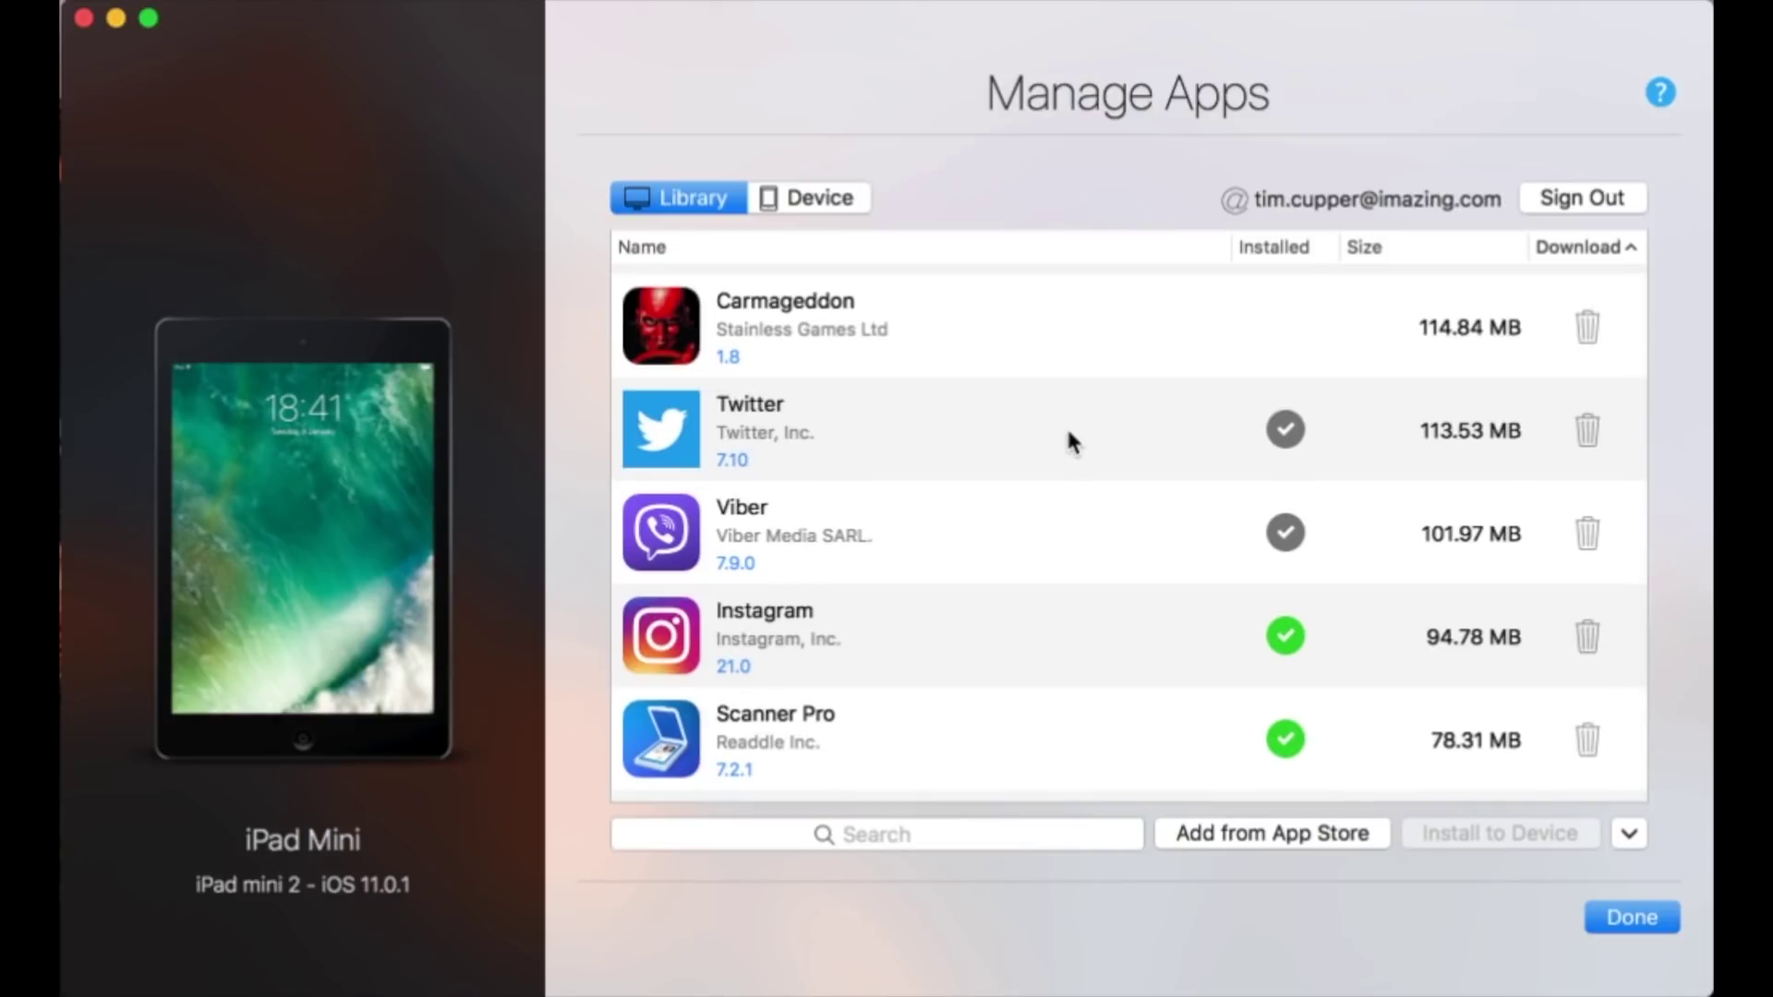